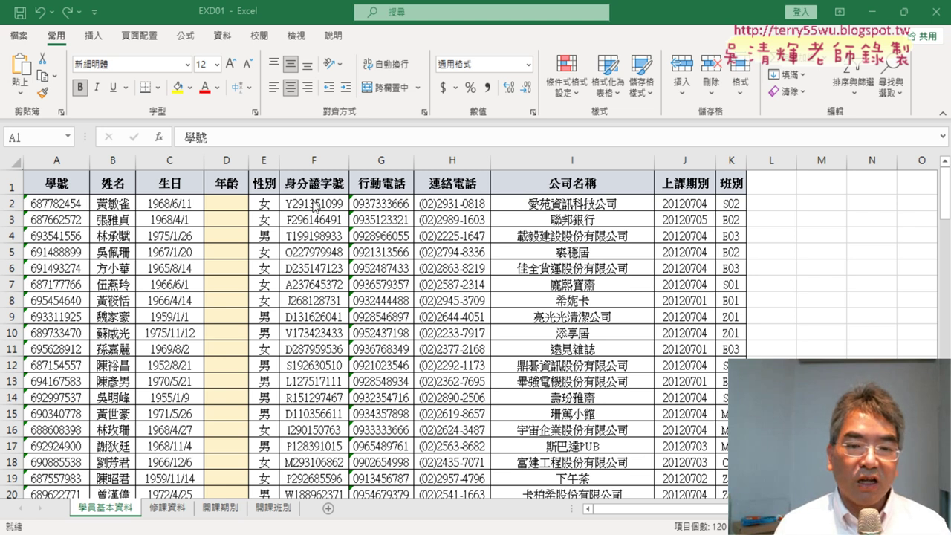
# Step: Select all of column A on the 學員基本資料 sheet
pyautogui.hotkey('ctrl', 'space')
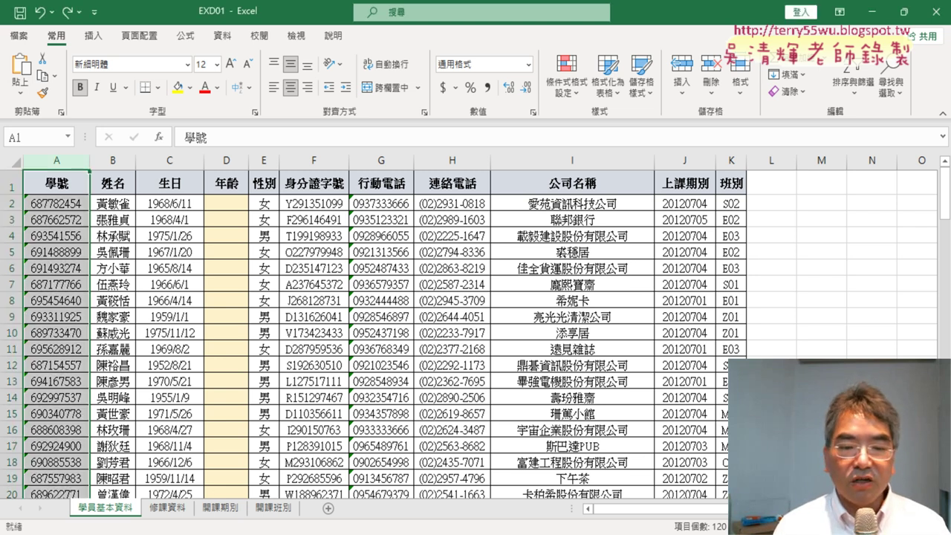
# Step: Go to the EXCEL2016證照 Drive folder and open TQC_EXCEL2016題目.pdf
pyautogui.click(295, 454)
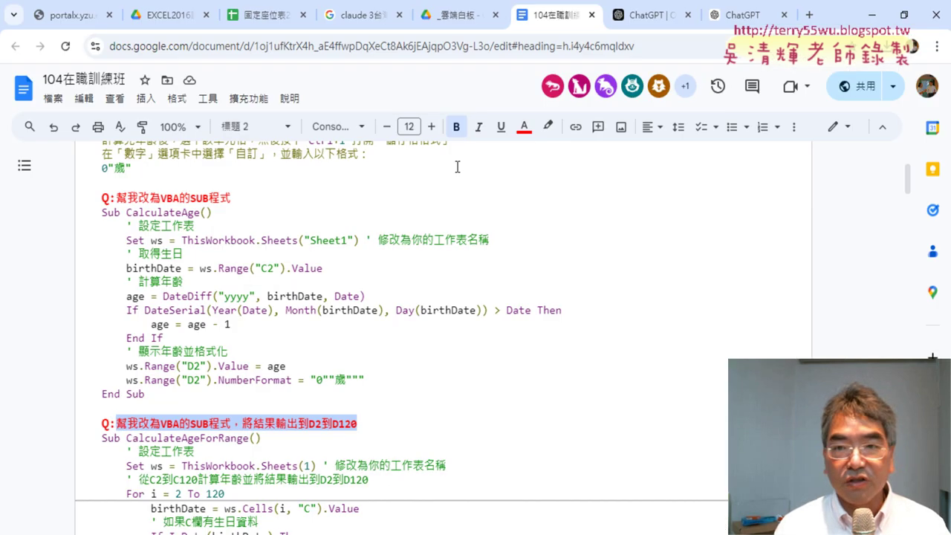
pyautogui.click(457, 15)
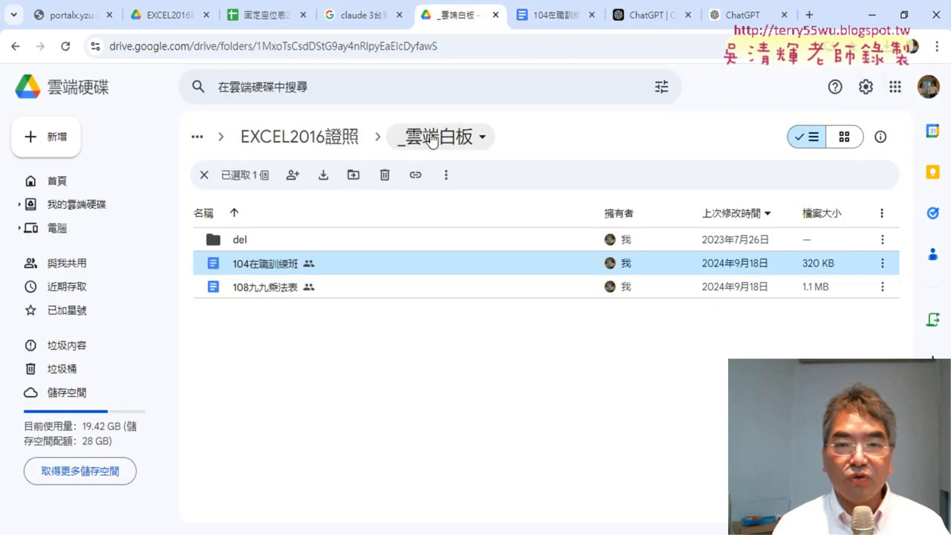
pyautogui.click(15, 46)
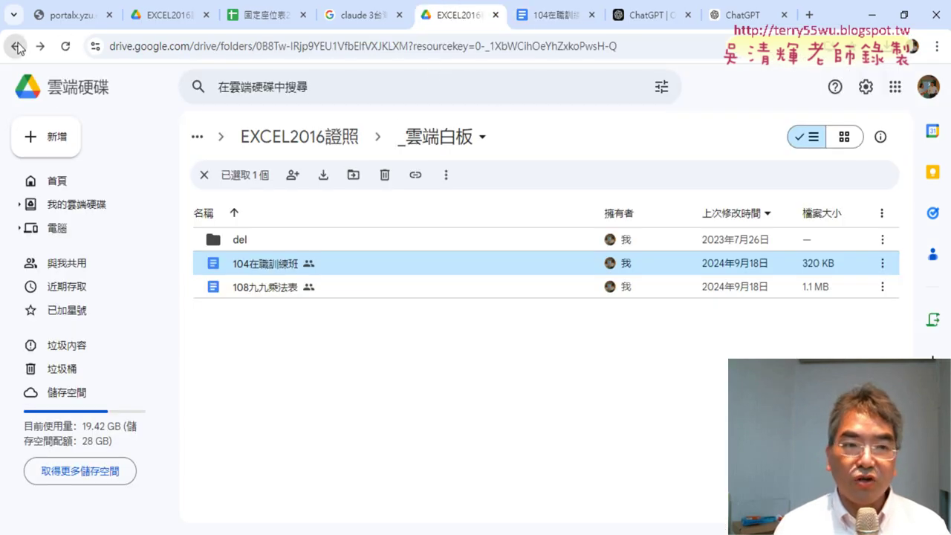
pyautogui.doubleClick(268, 312)
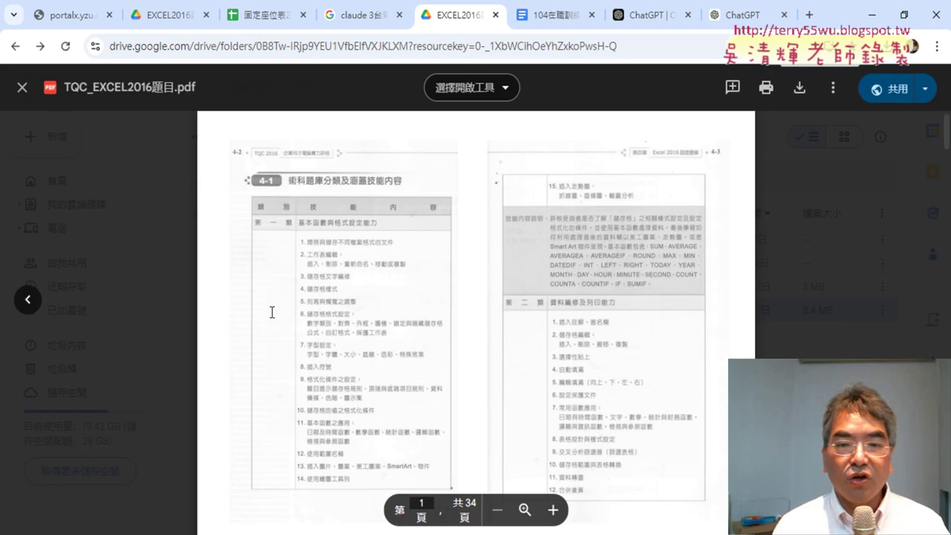
# Step: Zoom the exam PDF in three levels and read down through its pages
pyautogui.click(552, 510)
pyautogui.click(552, 510)
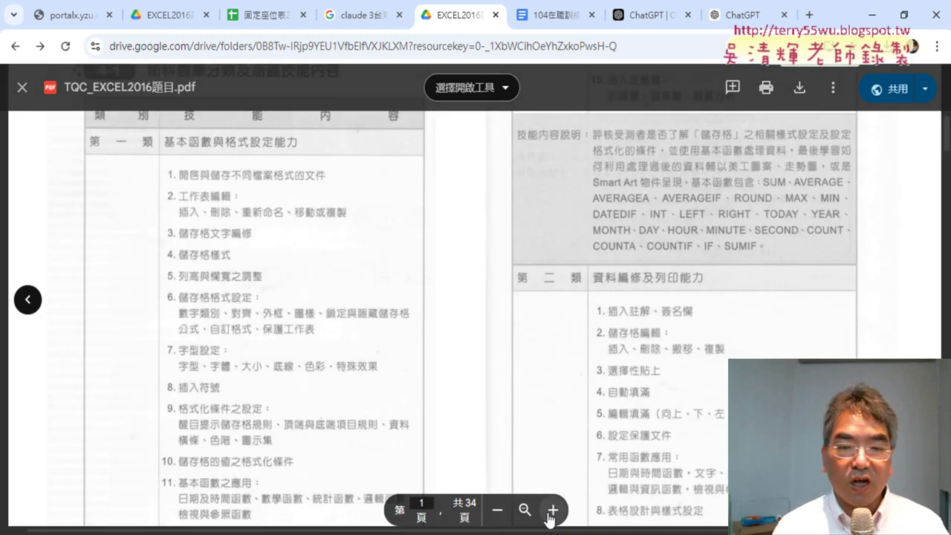
pyautogui.click(552, 510)
pyautogui.scroll(-1, 538, 373)
pyautogui.scroll(-2, 539, 374)
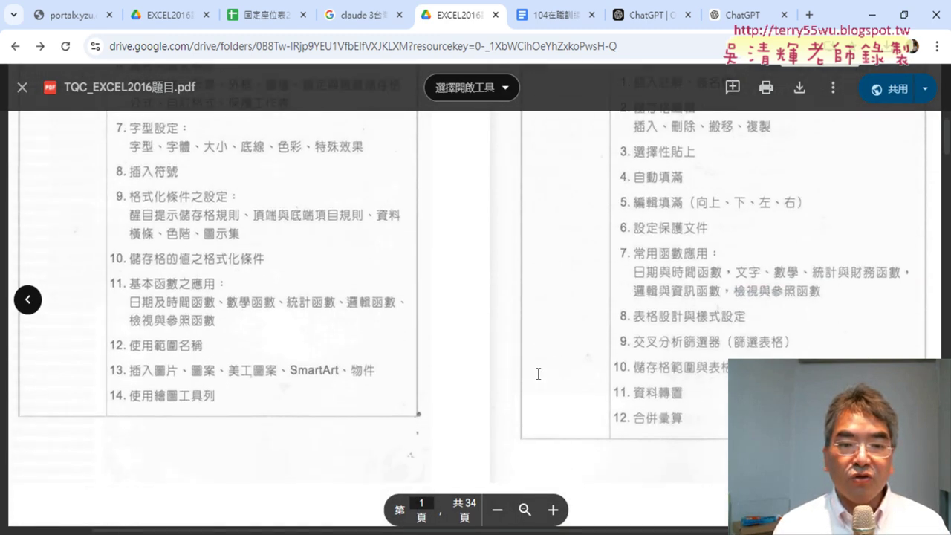
pyautogui.scroll(-2, 538, 374)
pyautogui.scroll(-4, 538, 374)
pyautogui.scroll(-5, 539, 374)
pyautogui.scroll(-5, 538, 373)
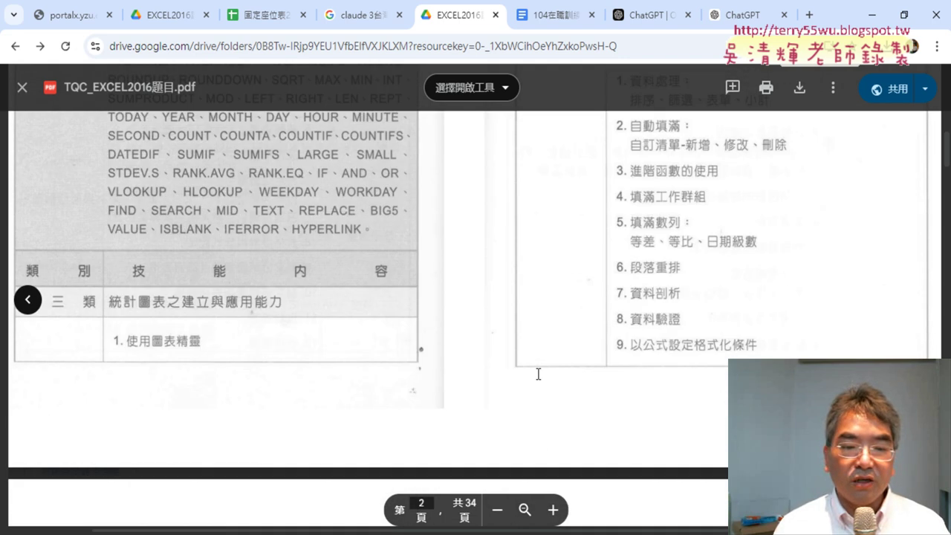
pyautogui.scroll(-5, 539, 373)
pyautogui.scroll(-3, 539, 373)
pyautogui.scroll(-5, 539, 374)
pyautogui.scroll(-1, 538, 374)
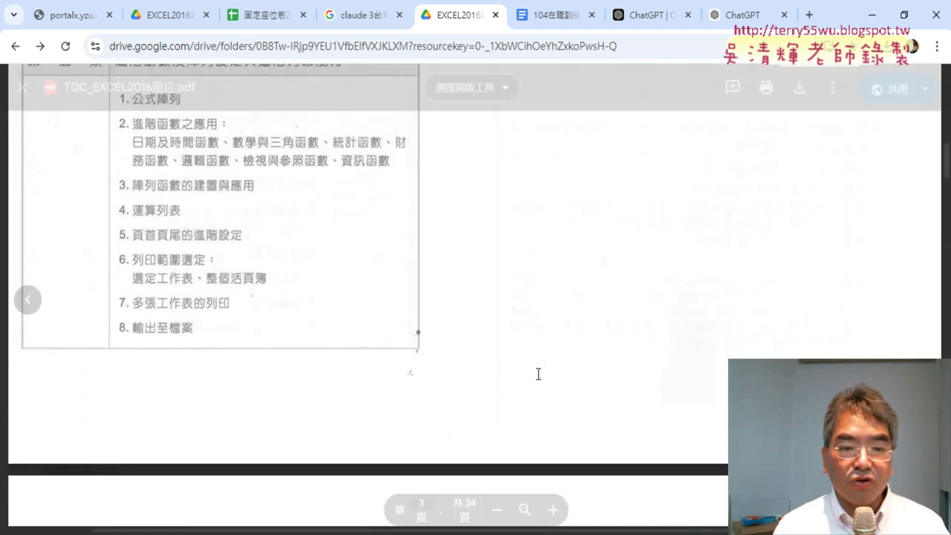
pyautogui.scroll(-3, 539, 374)
pyautogui.scroll(-3, 539, 373)
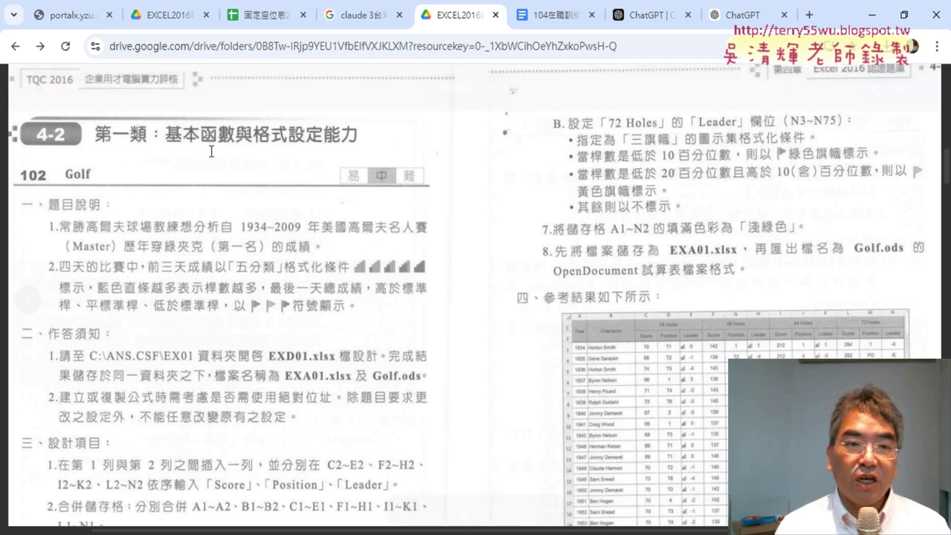
# Step: Close the PDF and open the 上課錄影連結 document from the parent course folder
pyautogui.click(23, 87)
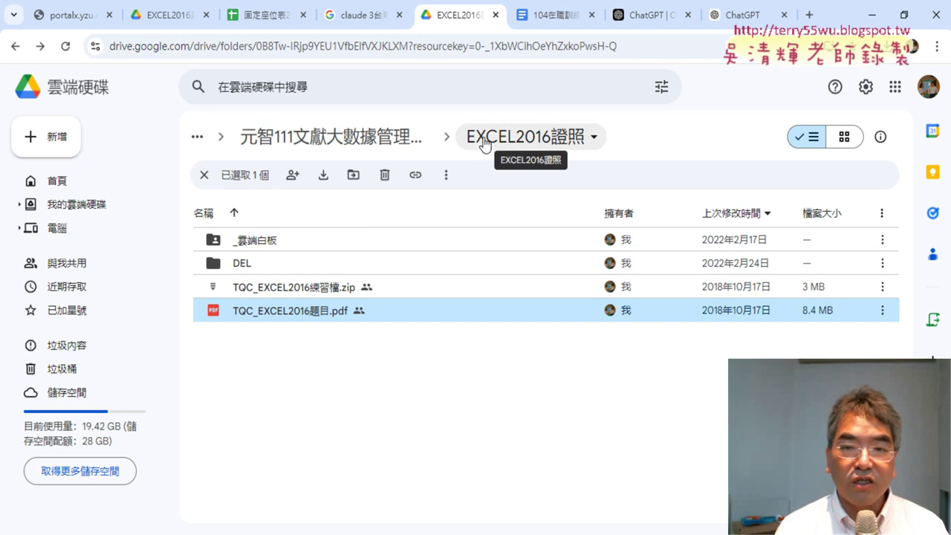
pyautogui.click(390, 139)
pyautogui.doubleClick(258, 317)
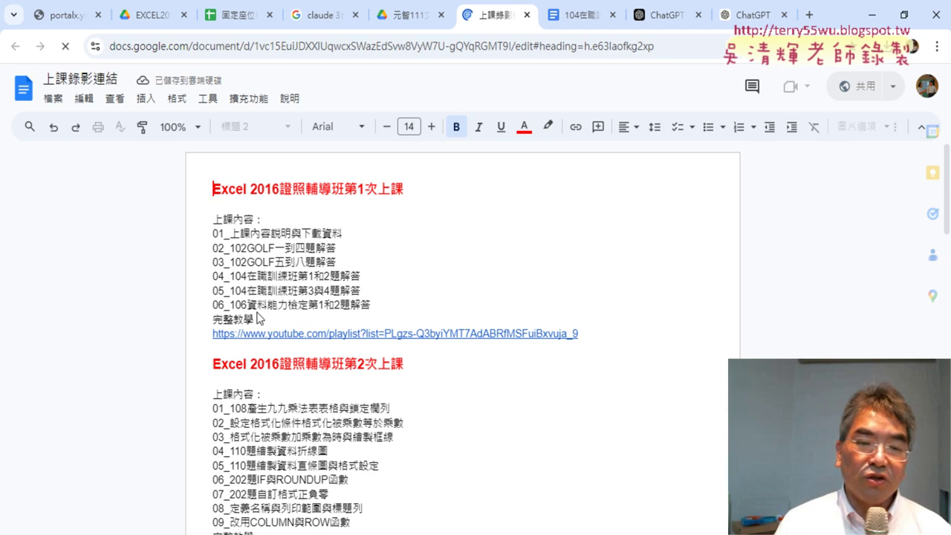
# Step: Highlight the first class's lessons 01–06, then return to the course folder in Drive
pyautogui.moveTo(373, 313); pyautogui.dragTo(191, 236)
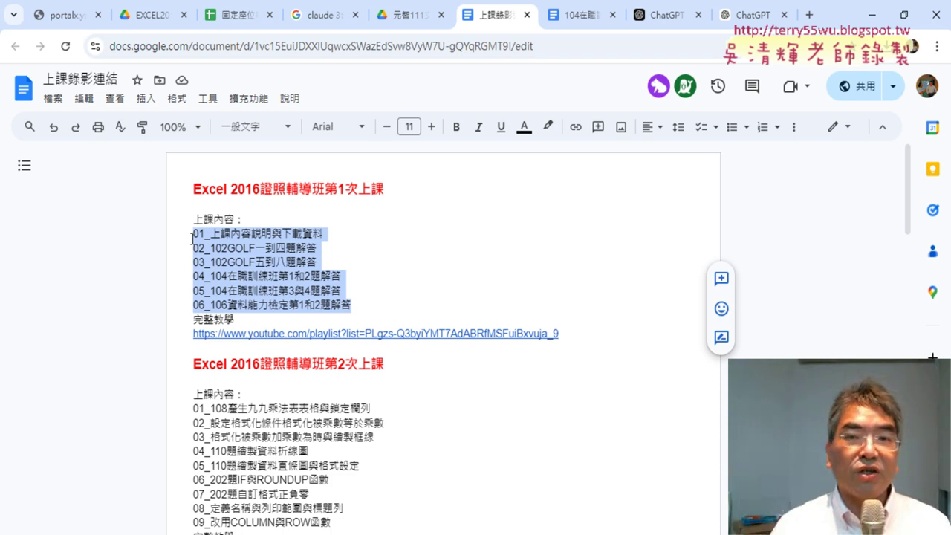
pyautogui.click(406, 20)
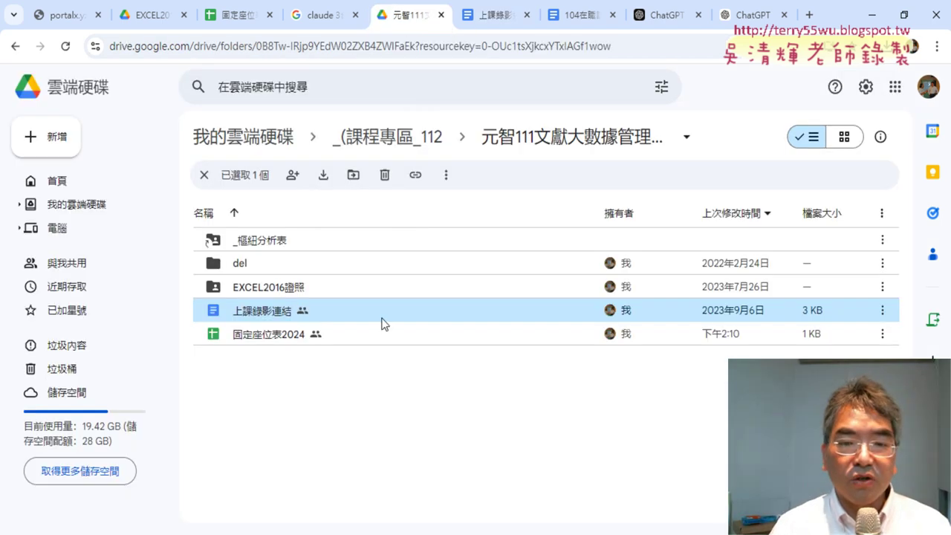
# Step: Open the EXCEL2016證照 folder and its TQC_EXCEL2016題目.pdf exam file
pyautogui.click(322, 288)
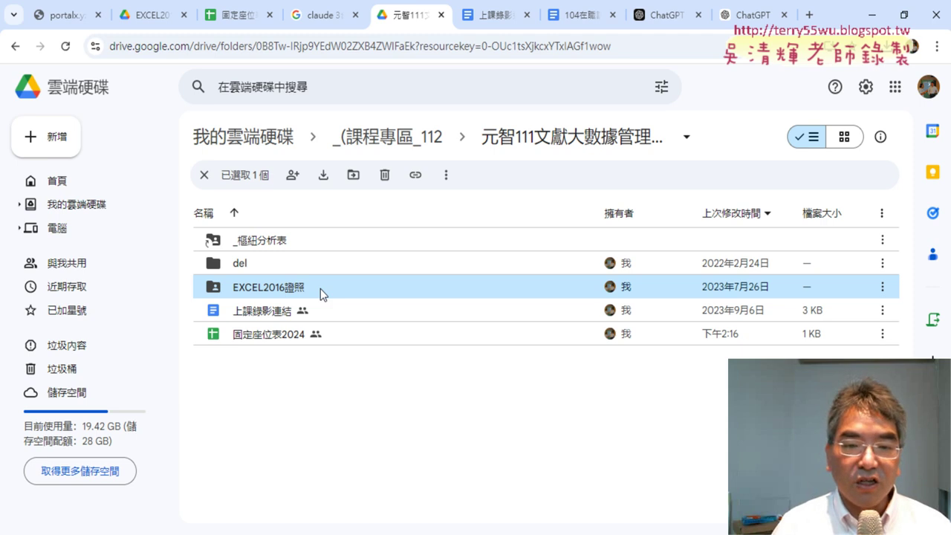
pyautogui.doubleClick(320, 289)
pyautogui.doubleClick(283, 323)
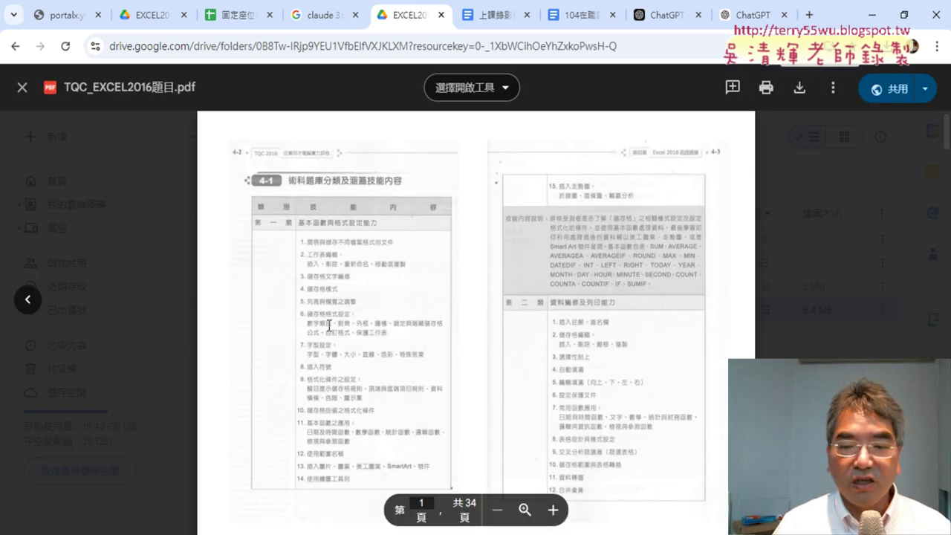
# Step: Zoom the PDF in and read question 104 on page 5, then return to Excel
pyautogui.click(553, 509)
pyautogui.click(553, 510)
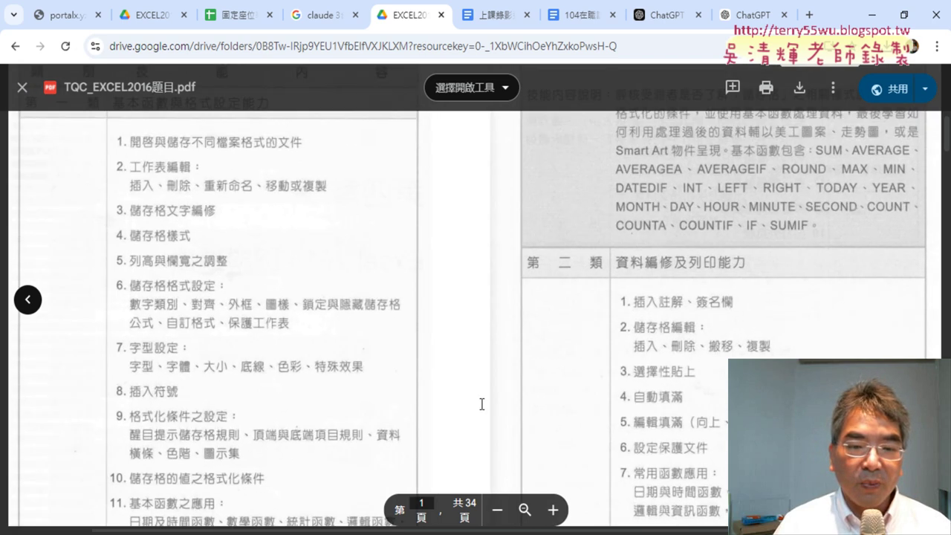
pyautogui.scroll(-10, 482, 403)
pyautogui.scroll(-5, 481, 403)
pyautogui.scroll(-5, 482, 404)
pyautogui.scroll(-5, 481, 403)
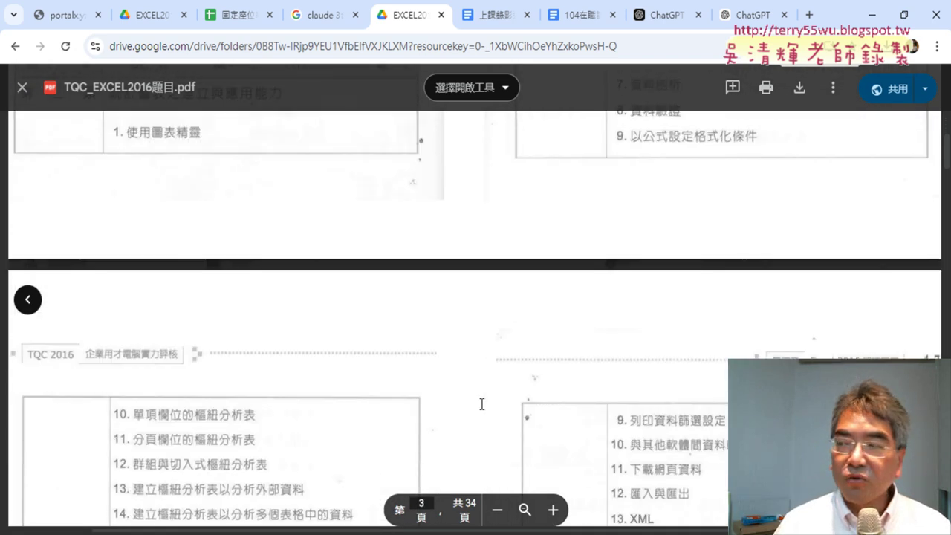
pyautogui.scroll(-5, 481, 403)
pyautogui.scroll(-5, 481, 404)
pyautogui.scroll(-5, 481, 403)
pyautogui.scroll(-5, 481, 403)
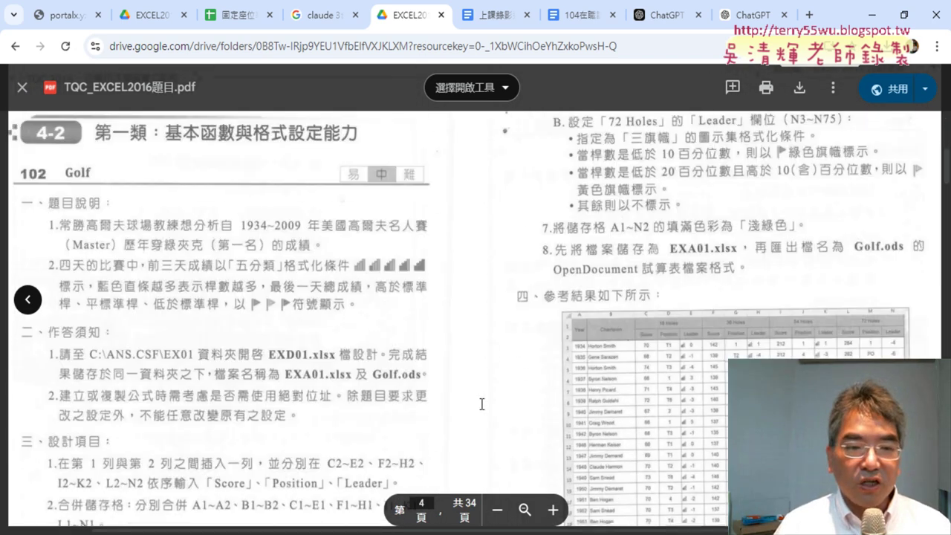
pyautogui.scroll(-5, 481, 404)
pyautogui.scroll(-5, 481, 404)
pyautogui.scroll(-2, 481, 403)
pyautogui.scroll(-3, 481, 403)
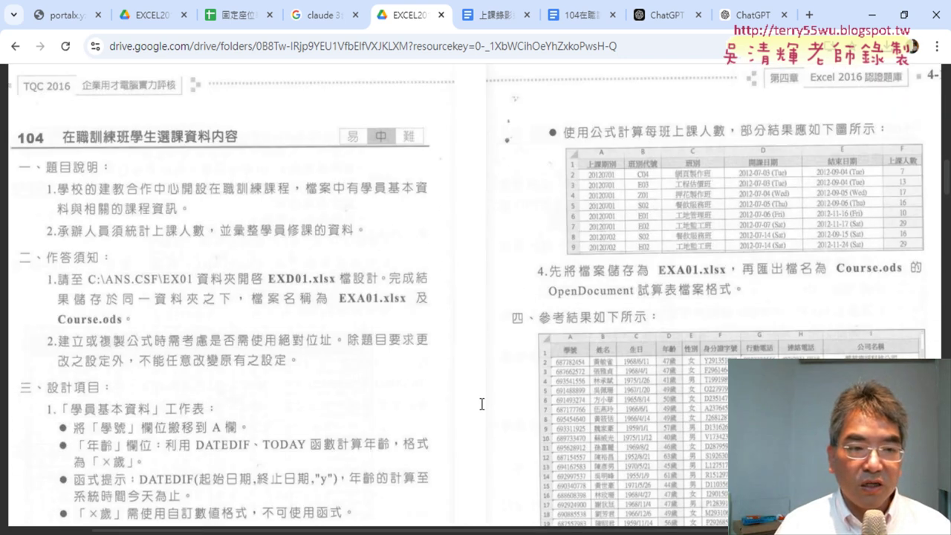
pyautogui.scroll(-2, 431, 323)
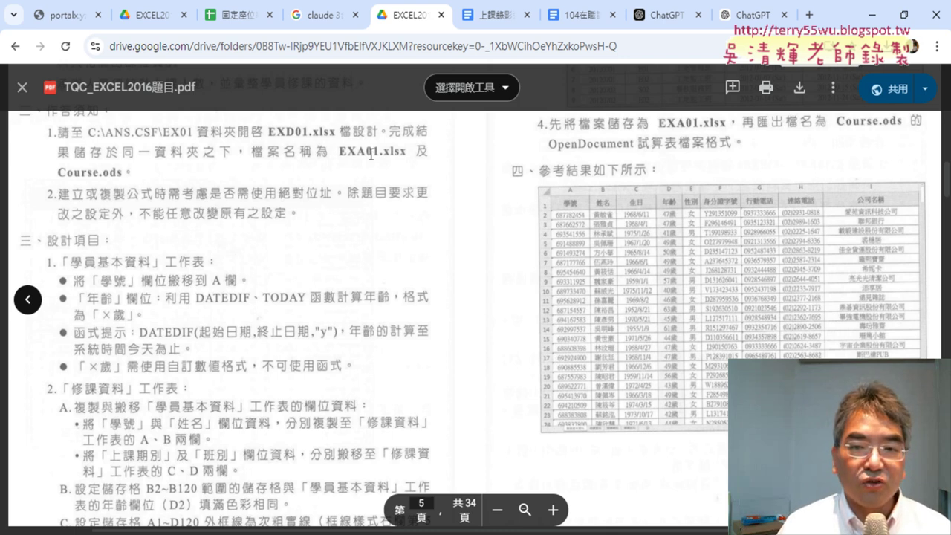
pyautogui.hotkey('alt', 'Tab')
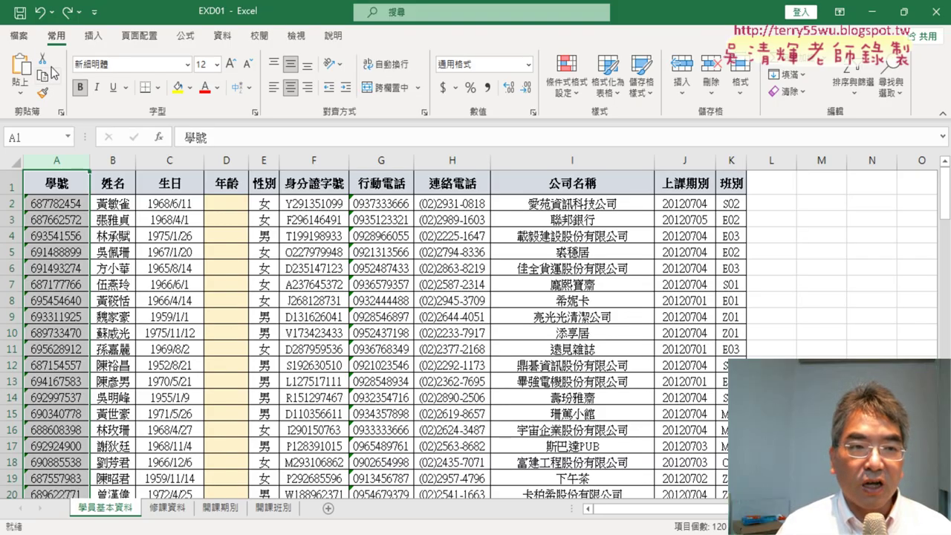
# Step: Open the Save As dialog on the 104 folder and show the file type list
pyautogui.click(19, 37)
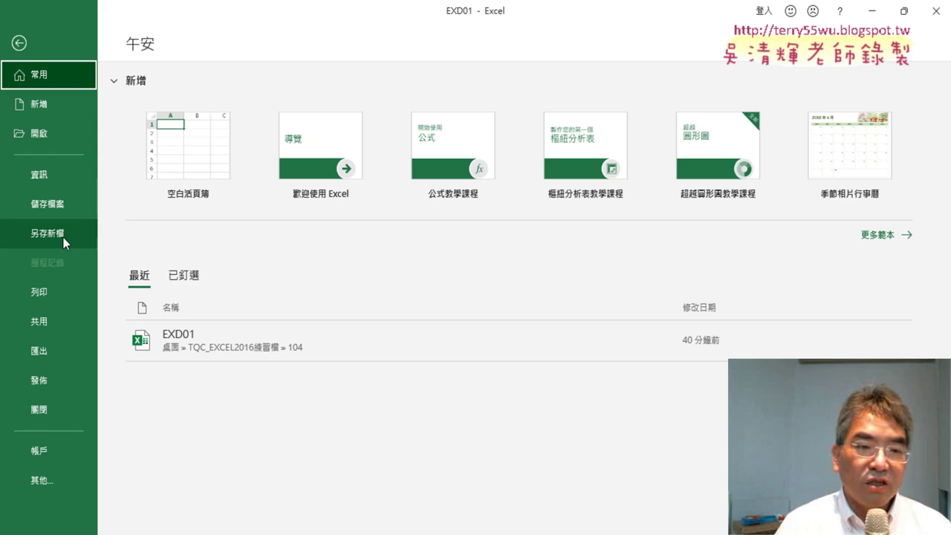
pyautogui.click(65, 238)
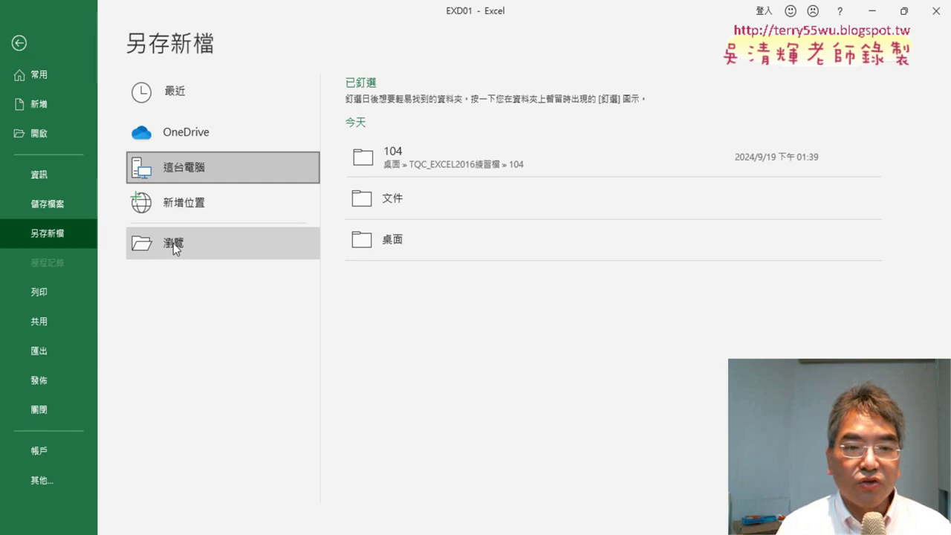
pyautogui.click(173, 243)
pyautogui.click(211, 271)
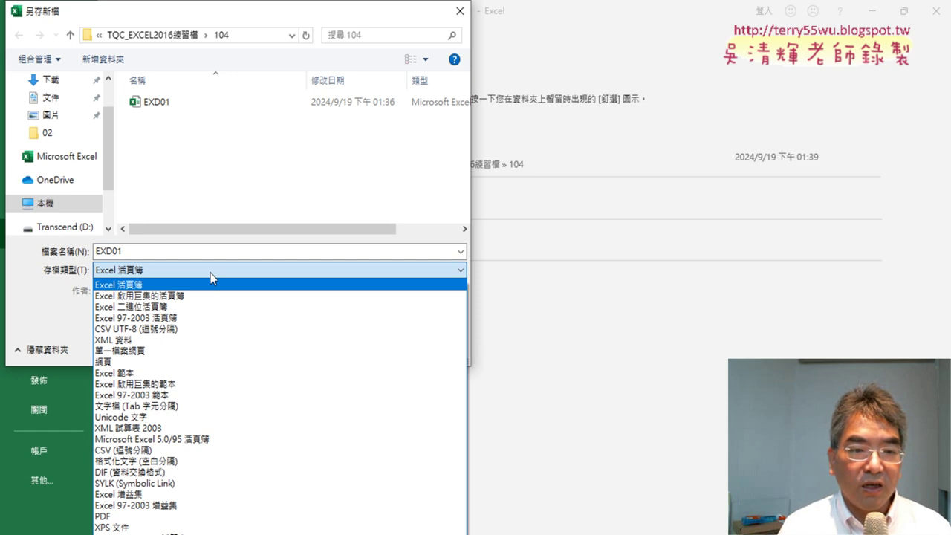
# Step: Change the file name from EXD01 to EXA104
pyautogui.click(116, 252)
pyautogui.doubleClick(122, 250)
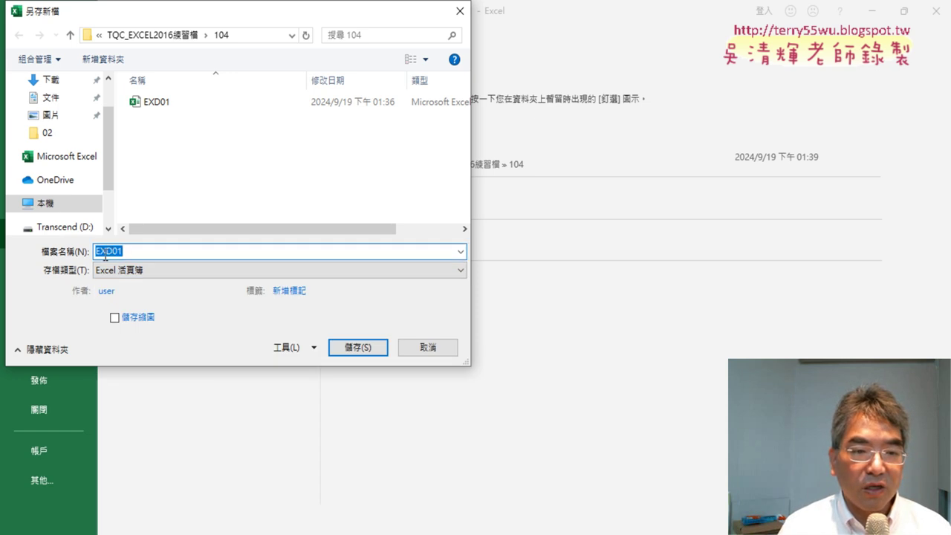
pyautogui.moveTo(105, 256); pyautogui.dragTo(142, 255)
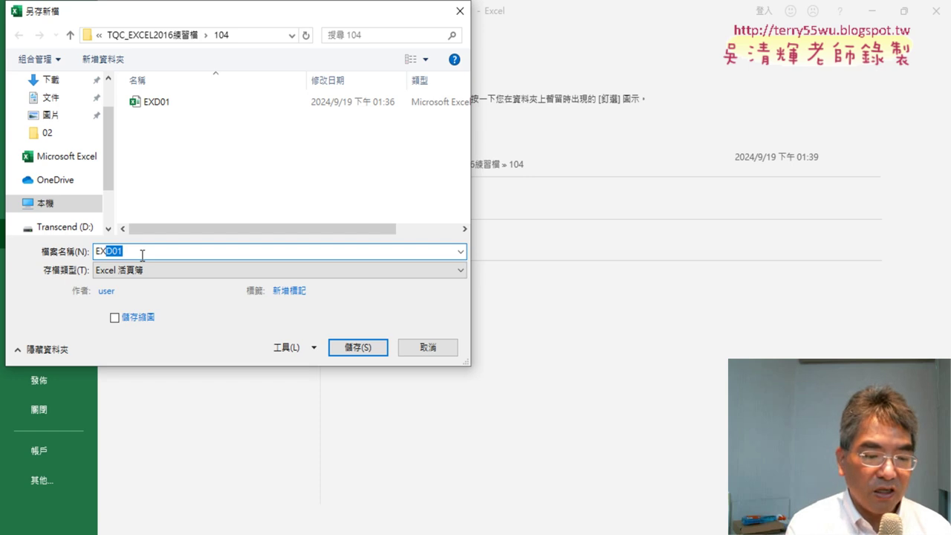
pyautogui.write('A')
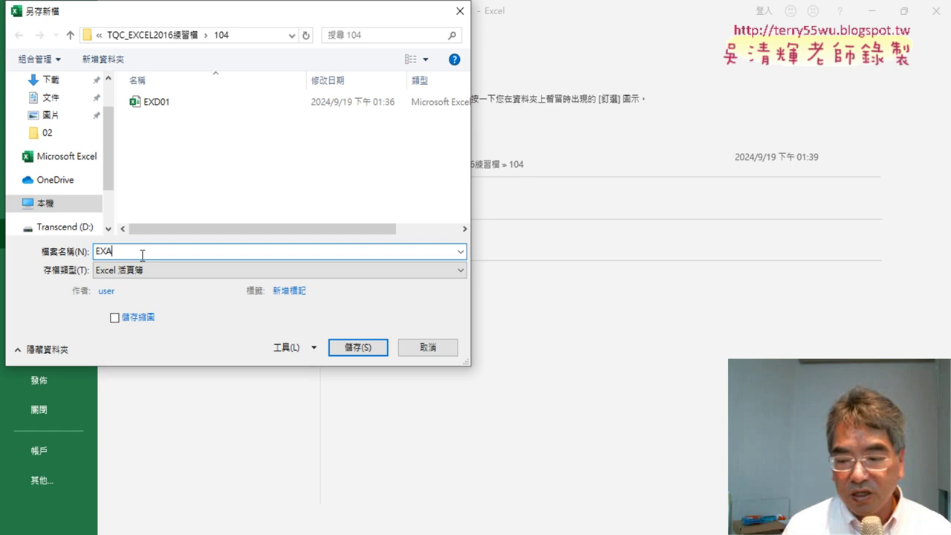
pyautogui.write('101')
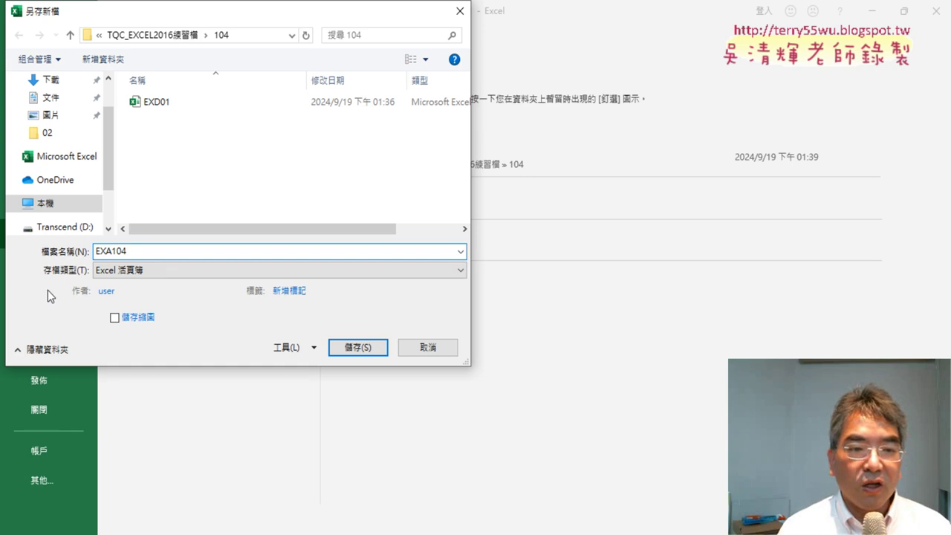
# Step: Review the Save as type formats, highlighting Excel 活頁簿, then close the list
pyautogui.click(153, 271)
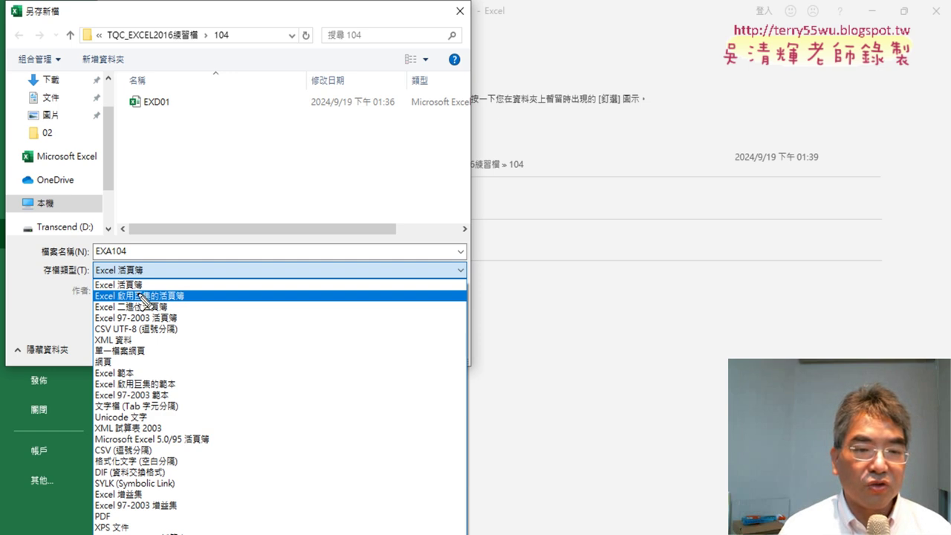
pyautogui.moveTo(142, 291)
pyautogui.mouseDown()
pyautogui.moveTo(96, 291)
pyautogui.moveTo(164, 304)
pyautogui.mouseUp()
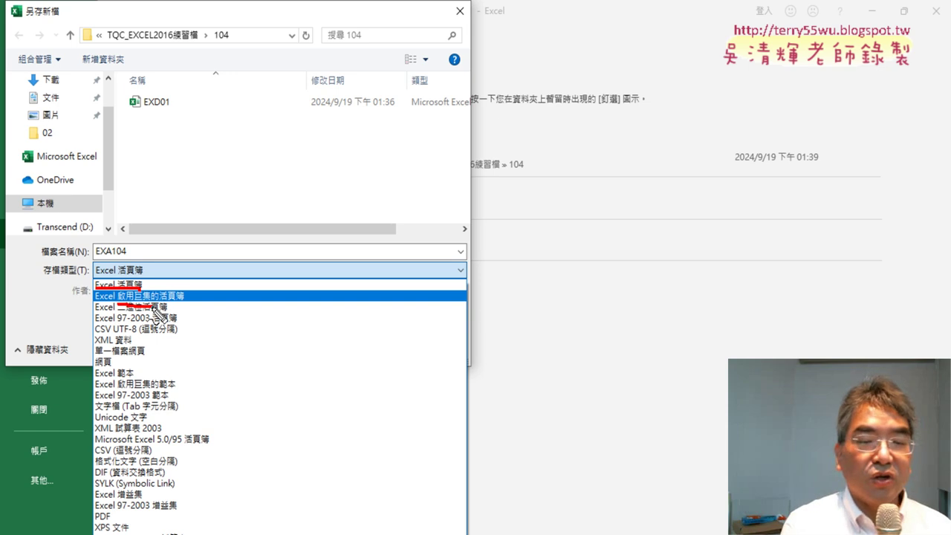
pyautogui.press('Escape')
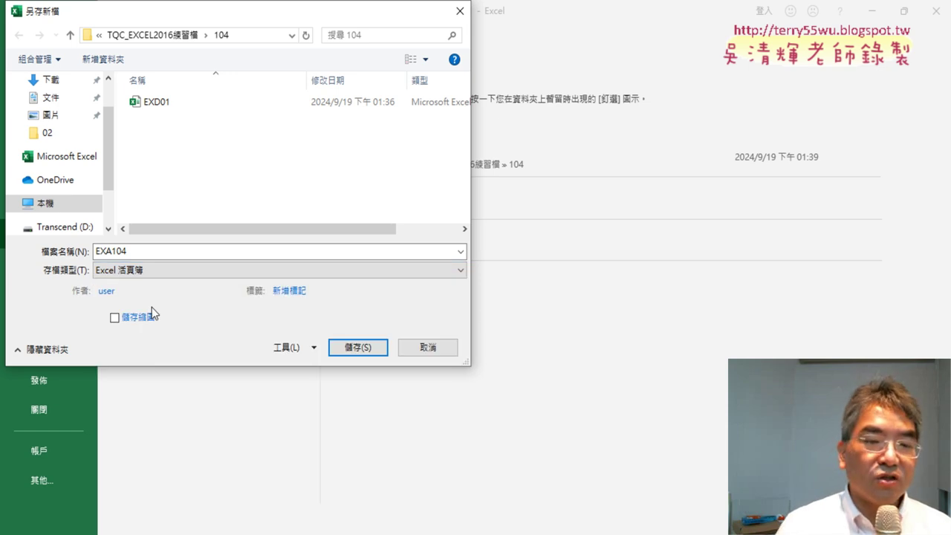
# Step: Save the file as EXA104 with the Excel Macro-Enabled Workbook type
pyautogui.click(168, 269)
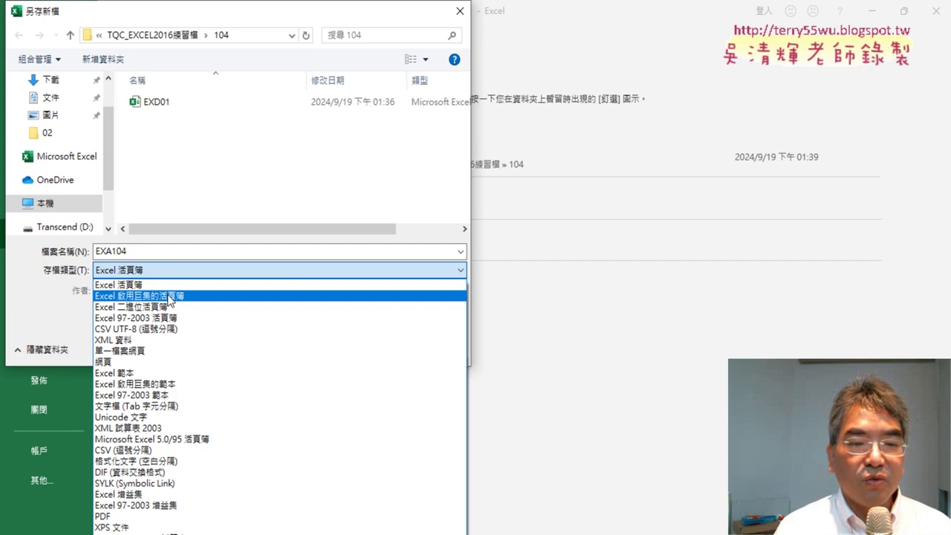
pyautogui.click(169, 295)
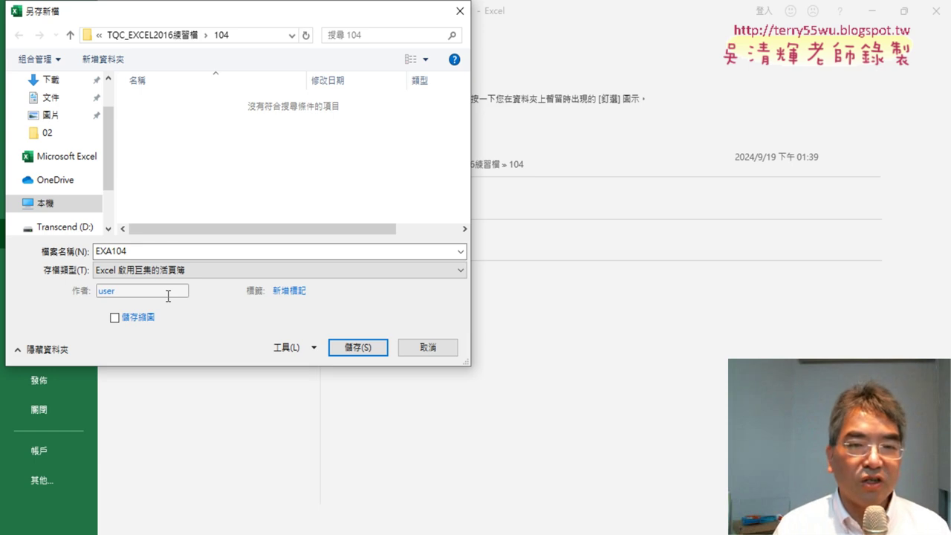
pyautogui.click(360, 347)
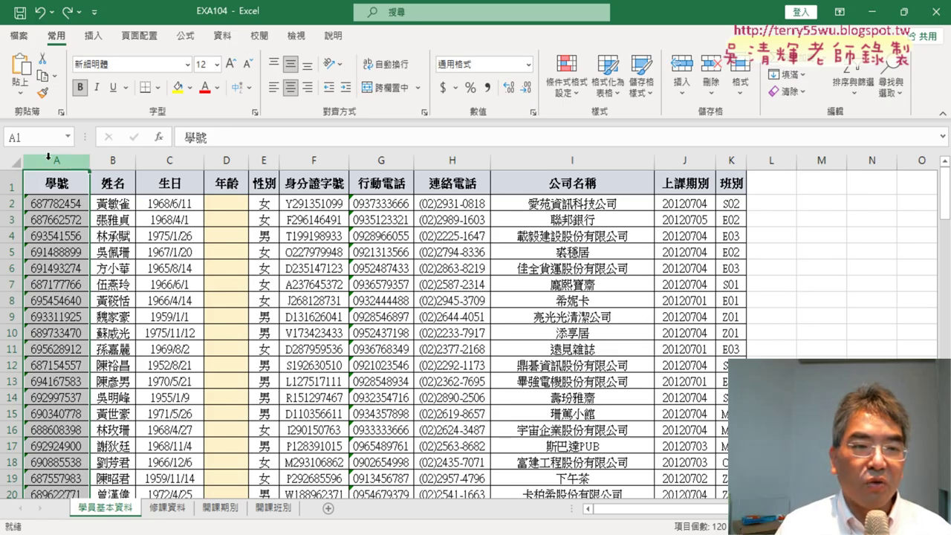
# Step: Select age cell D2 and bring up question 104's requirements in the exam PDF
pyautogui.click(234, 203)
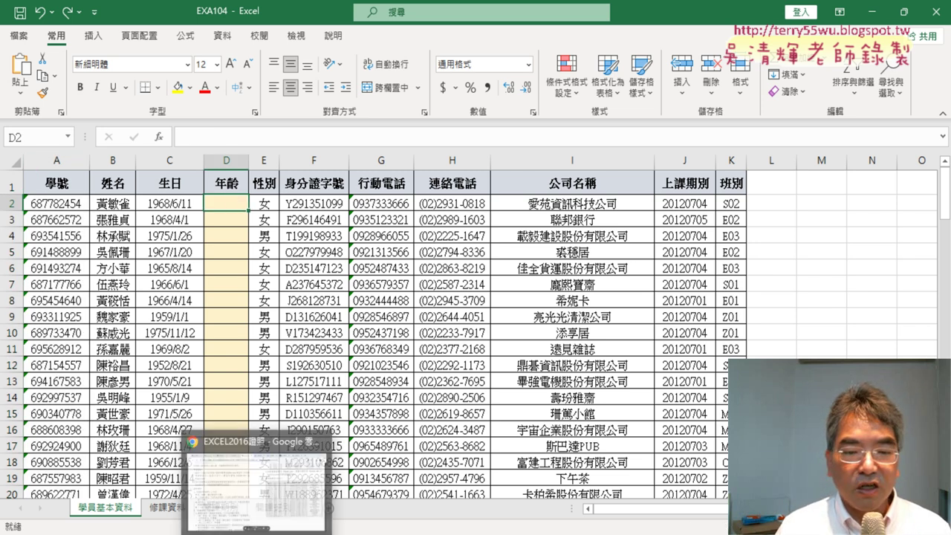
pyautogui.click(256, 472)
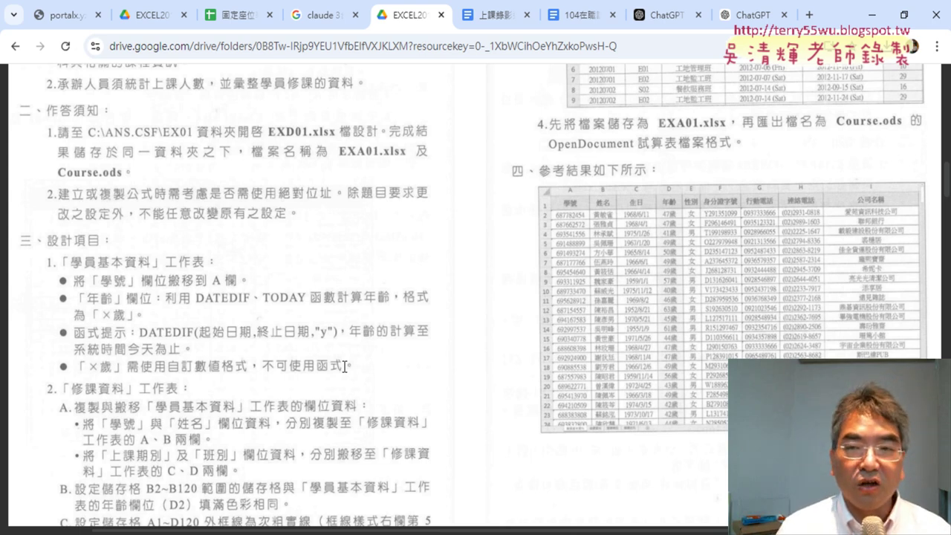
pyautogui.hotkey('alt', 'Tab')
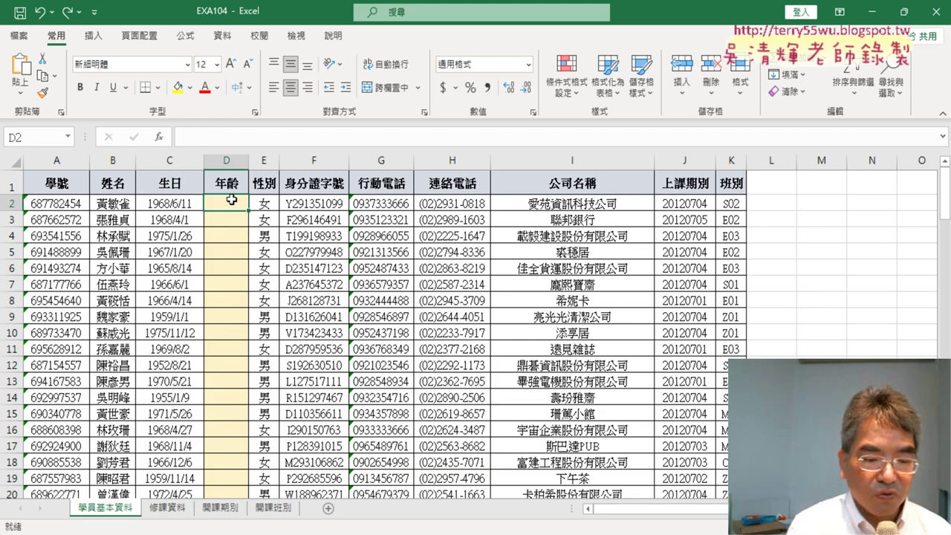
pyautogui.moveTo(199, 214)
pyautogui.mouseDown()
pyautogui.moveTo(256, 195)
pyautogui.moveTo(199, 215)
pyautogui.mouseUp()
pyautogui.moveTo(306, 173); pyautogui.dragTo(262, 201)
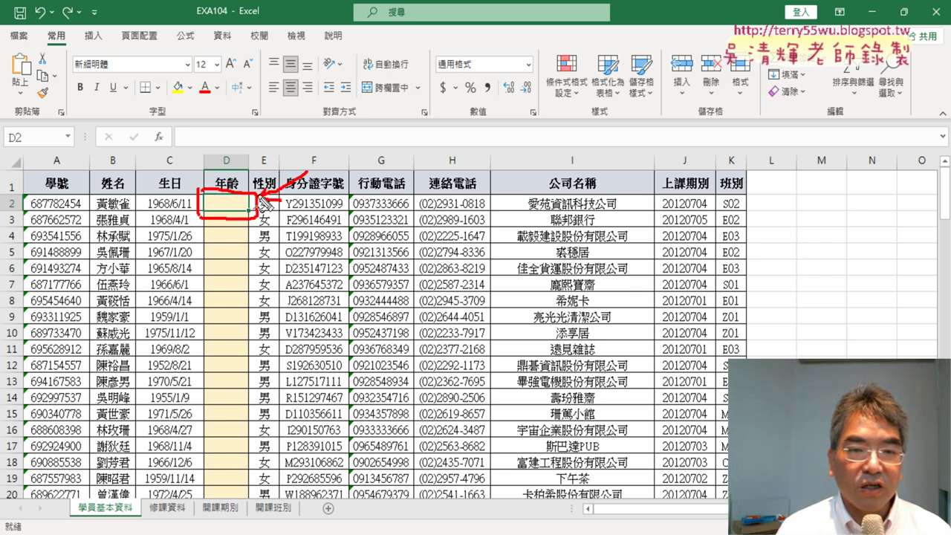
pyautogui.moveTo(2, 126); pyautogui.dragTo(35, 150)
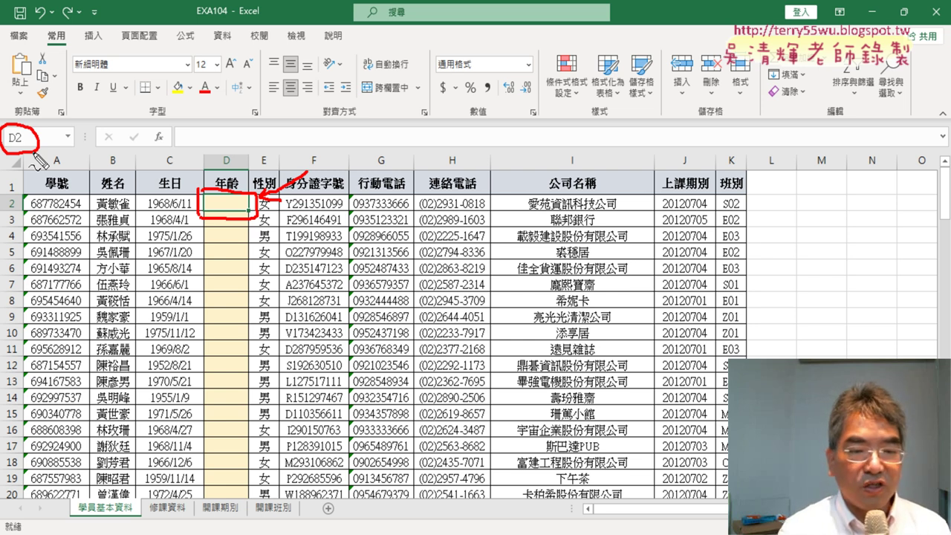
pyautogui.press('Escape')
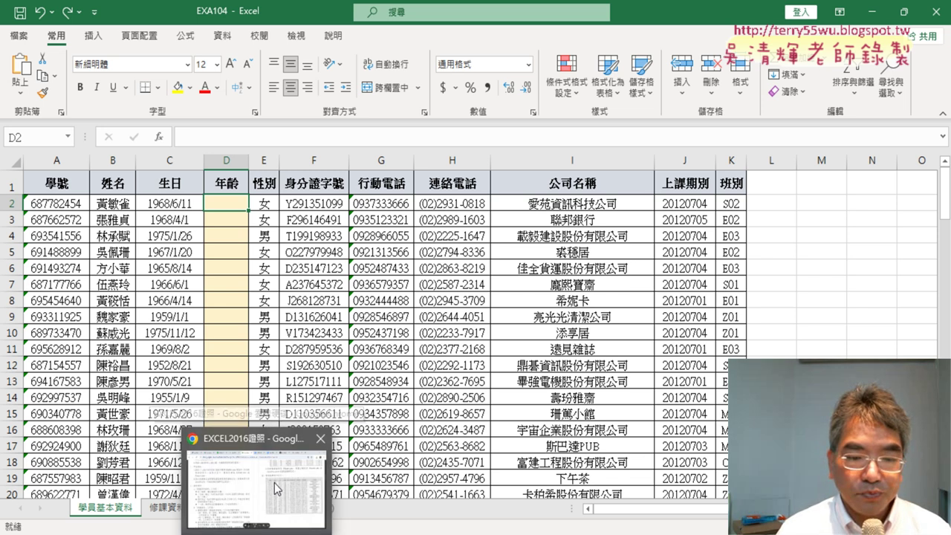
pyautogui.click(274, 482)
# Step: Switch to ChatGPT and place the restored browser window over the Excel sheet
pyautogui.click(752, 15)
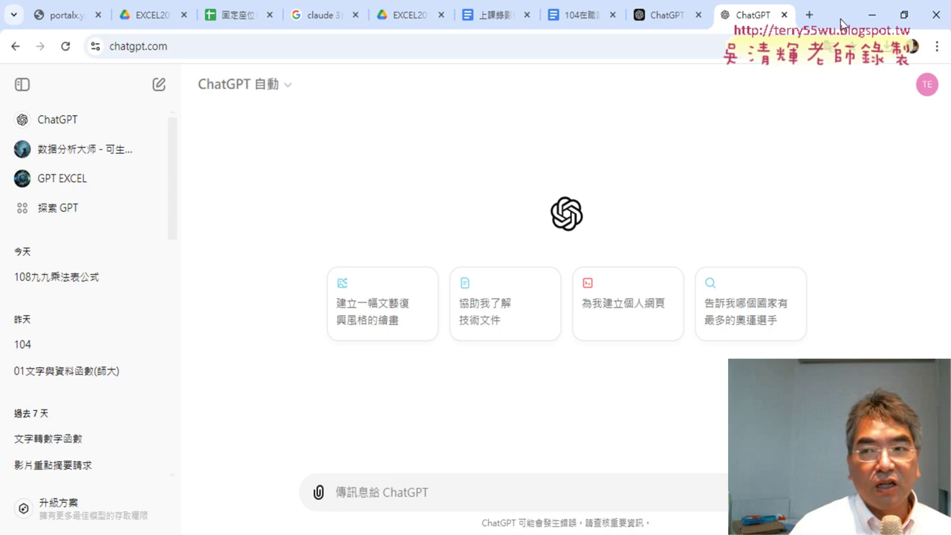
pyautogui.click(901, 18)
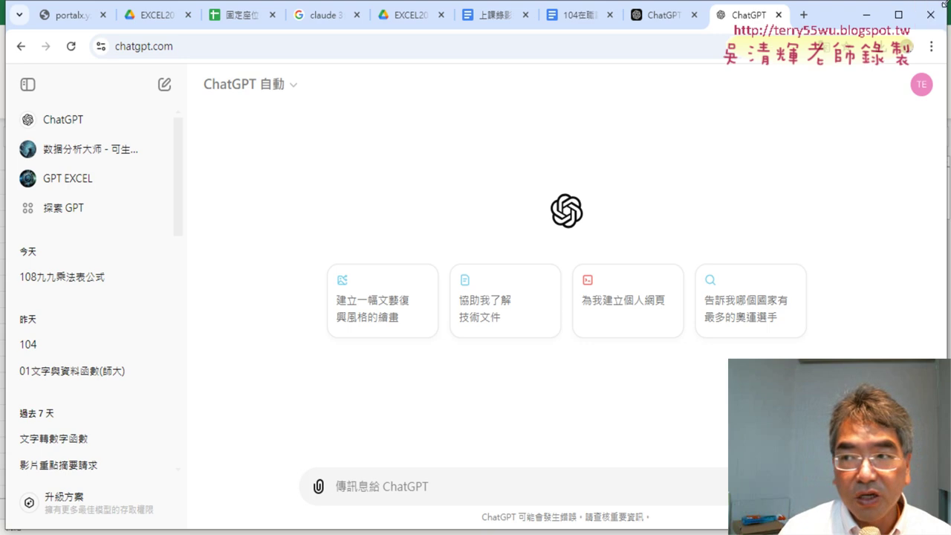
pyautogui.moveTo(832, 22)
pyautogui.mouseDown()
pyautogui.moveTo(561, 132)
pyautogui.moveTo(815, 86)
pyautogui.moveTo(785, 76)
pyautogui.mouseUp()
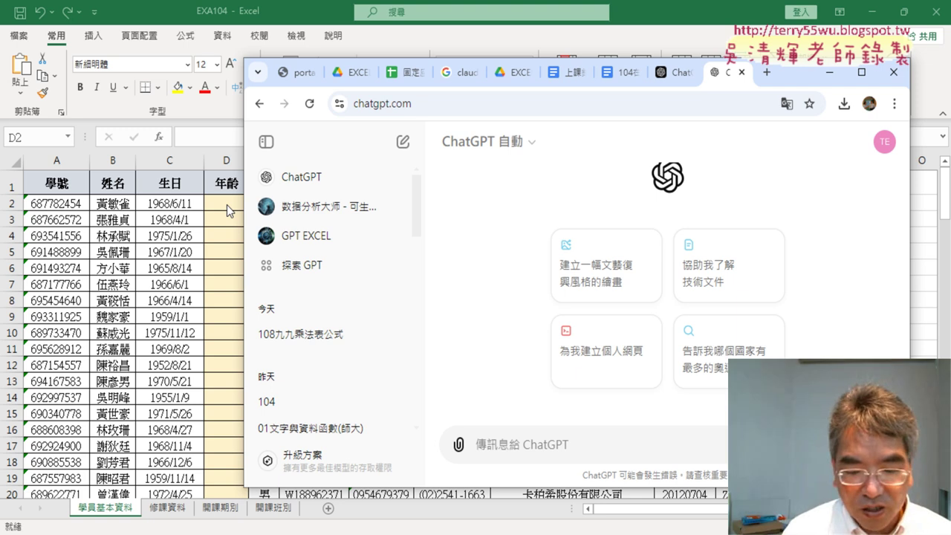
# Step: Type the prompt "請幫我撰寫EXCEL公式，將C2的生日" into ChatGPT's message box
pyautogui.write('<')
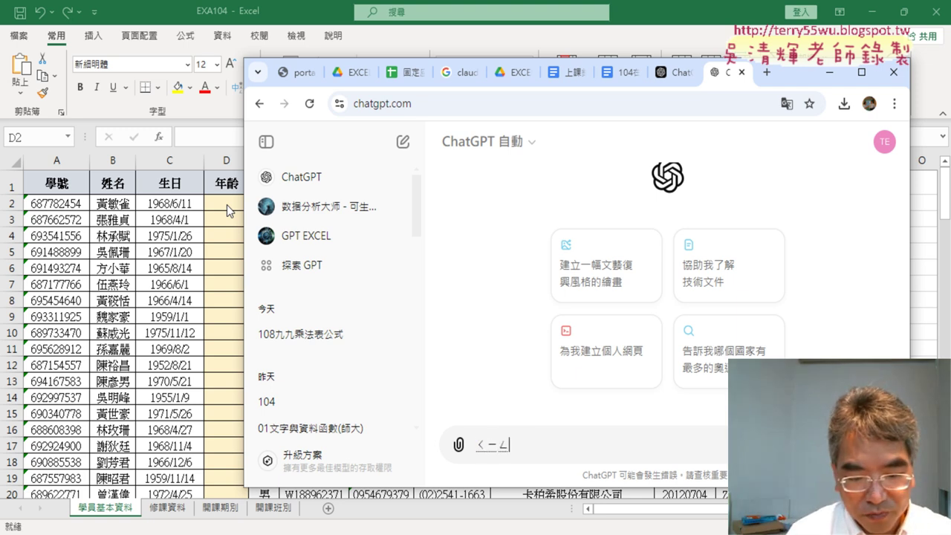
pyautogui.write('青幫我')
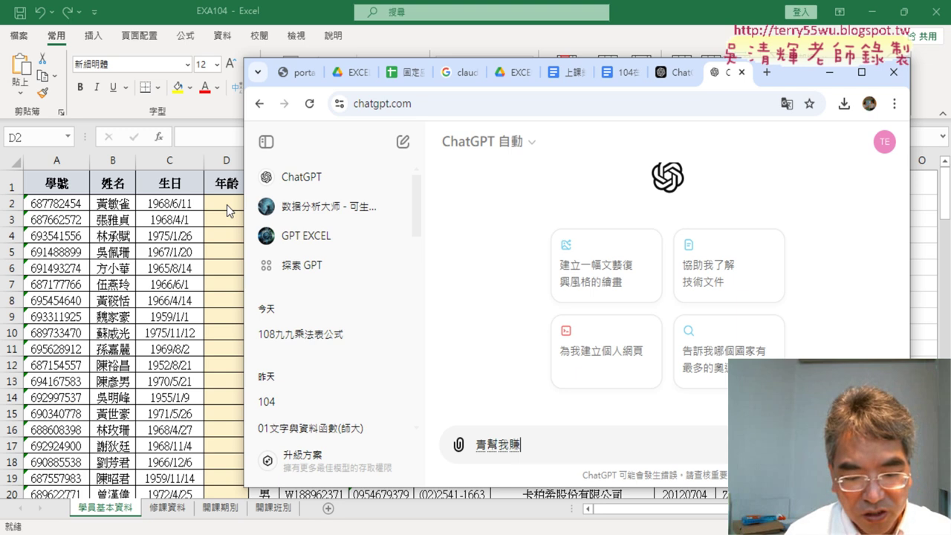
pyautogui.write('撰寫EXCEL')
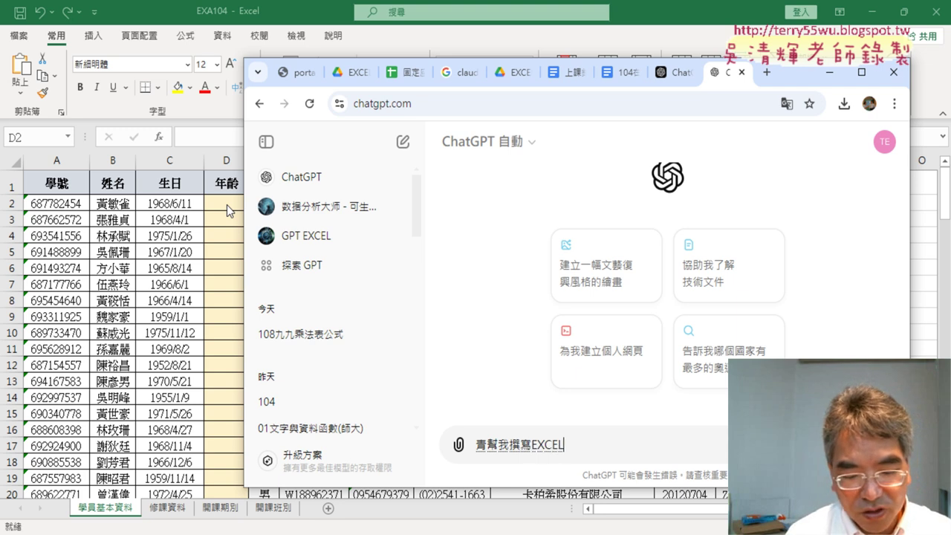
pyautogui.write('≪ㄨㄥ攻勢')
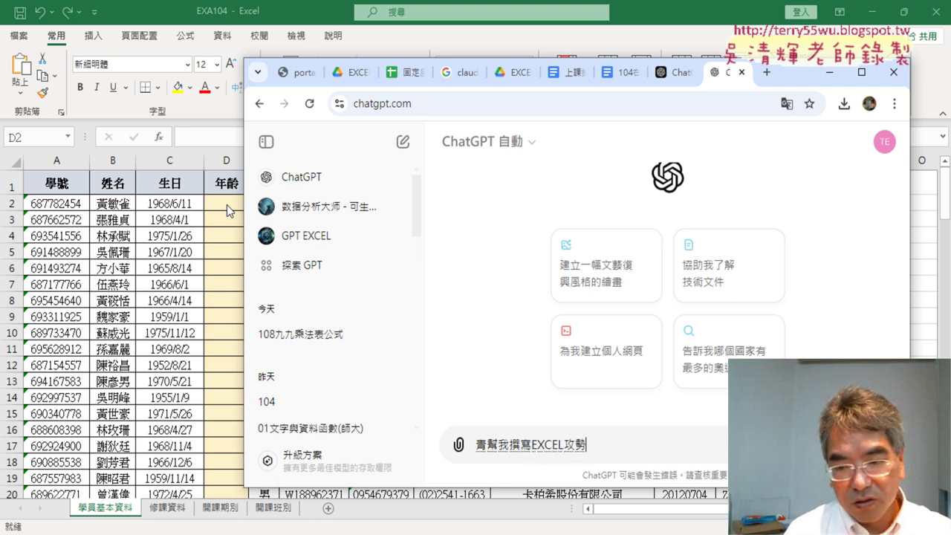
pyautogui.press('Down')
pyautogui.press('Down')
pyautogui.press('Down')
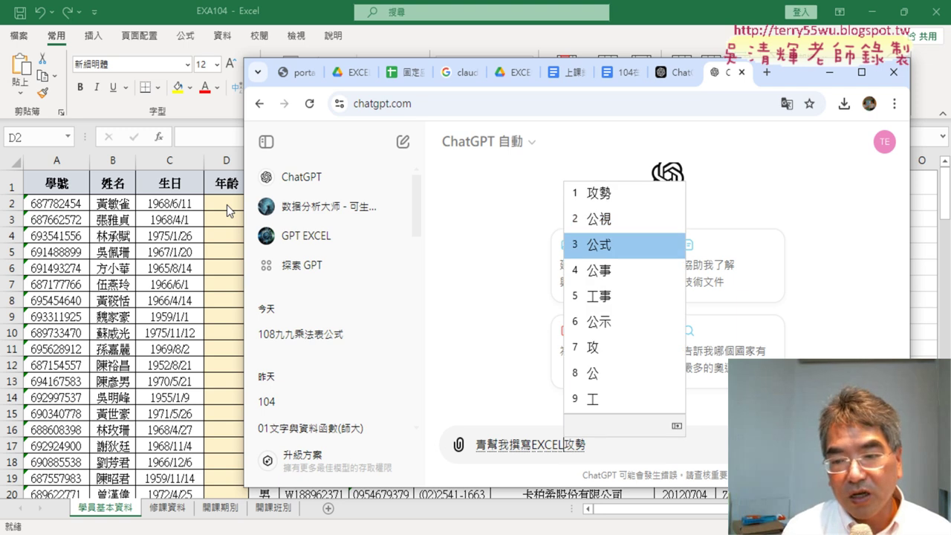
pyautogui.press('Return')
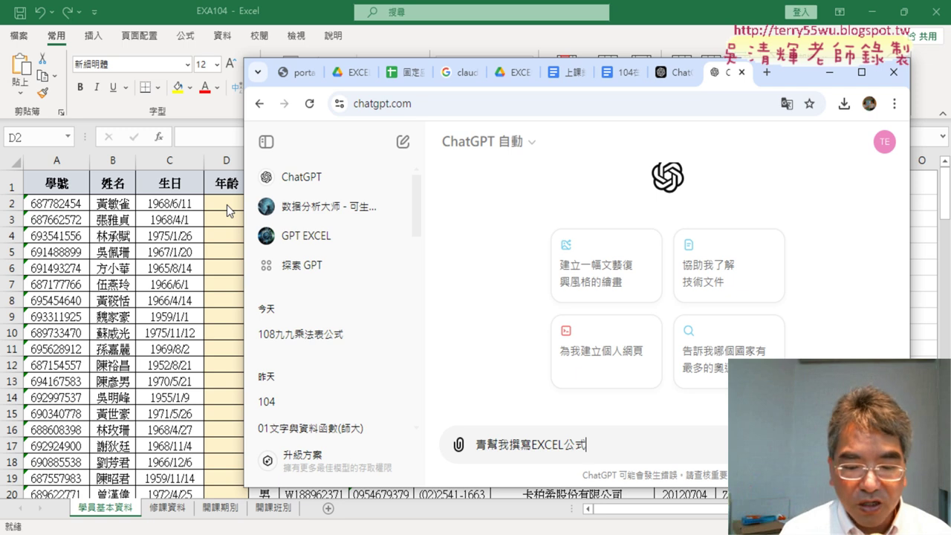
pyautogui.write('ˋ')
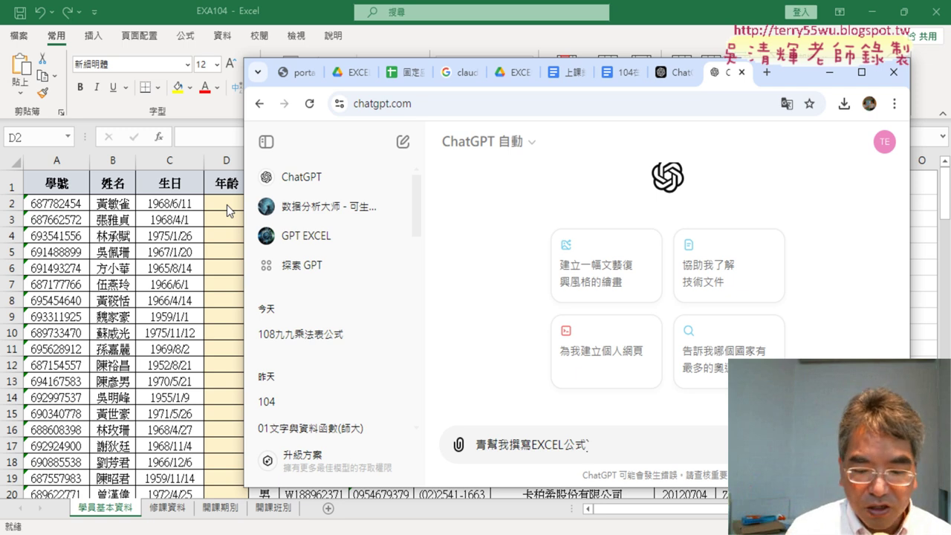
pyautogui.write('，')
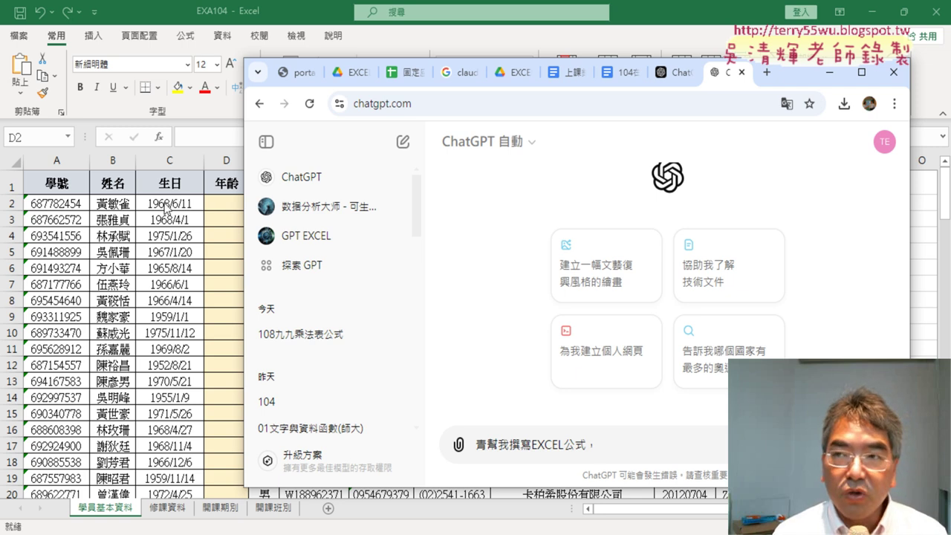
pyautogui.moveTo(806, 76)
pyautogui.mouseDown()
pyautogui.moveTo(851, 71)
pyautogui.moveTo(825, 82)
pyautogui.mouseUp()
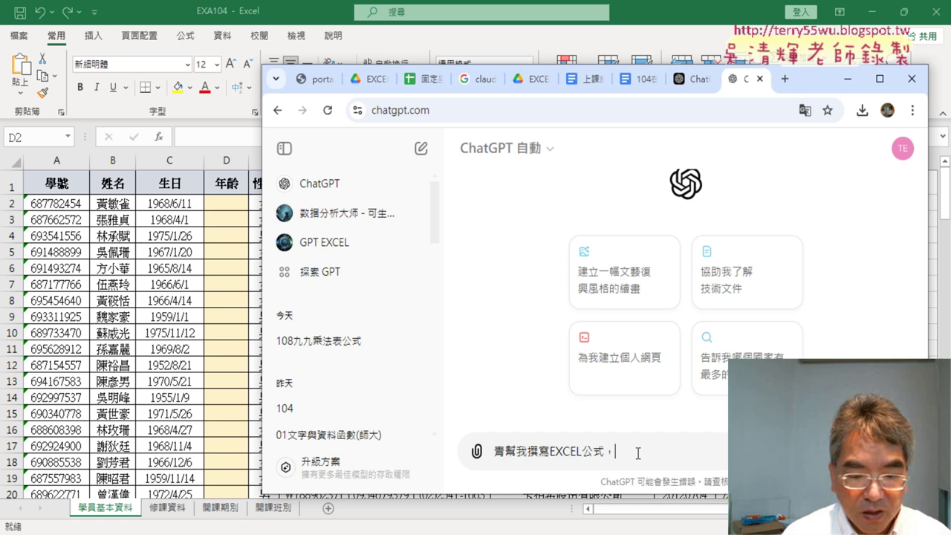
pyautogui.write('ㄐ')
pyautogui.write('ㄧㄤ')
pyautogui.press('space')
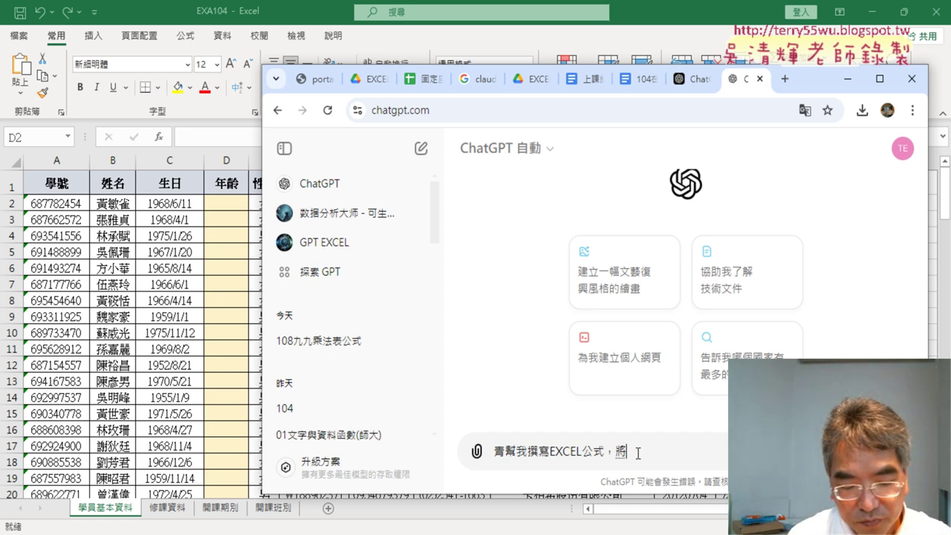
pyautogui.write('C2')
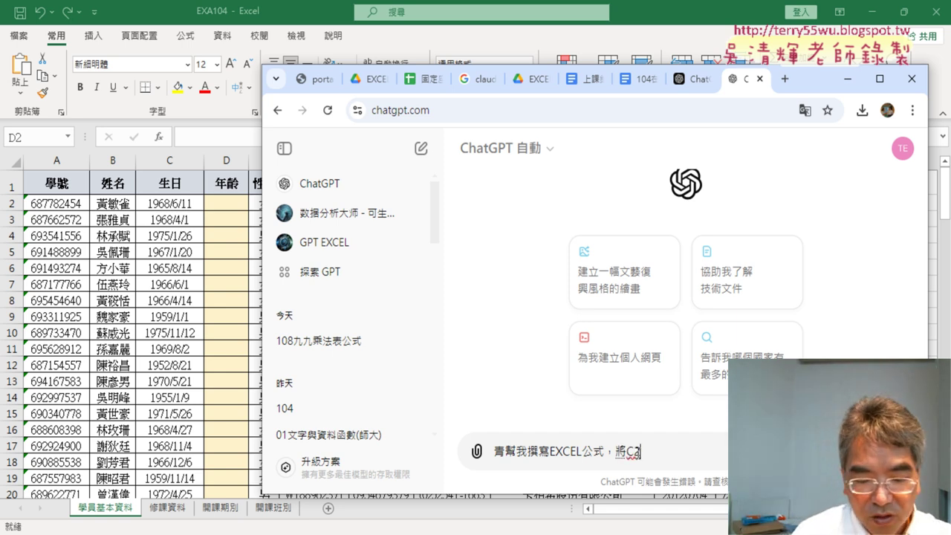
pyautogui.write('的生')
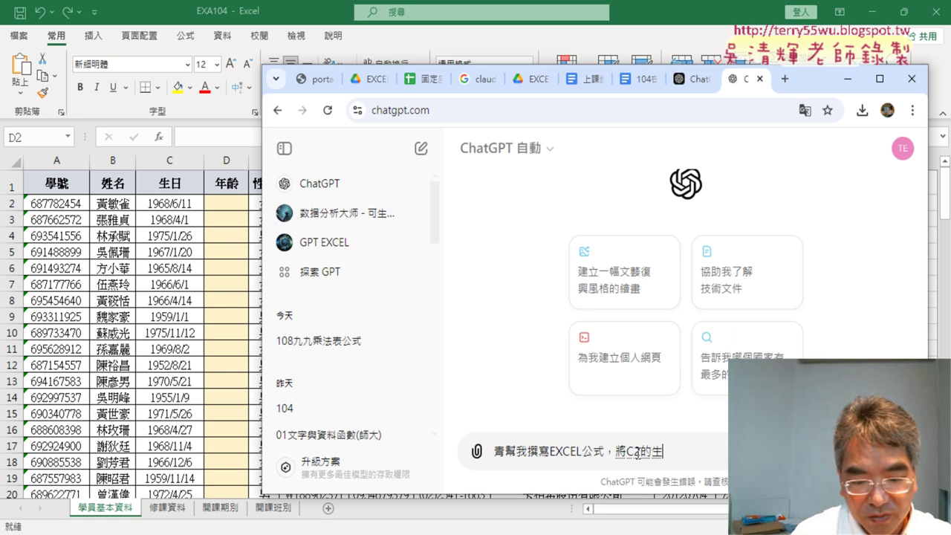
pyautogui.write('日')
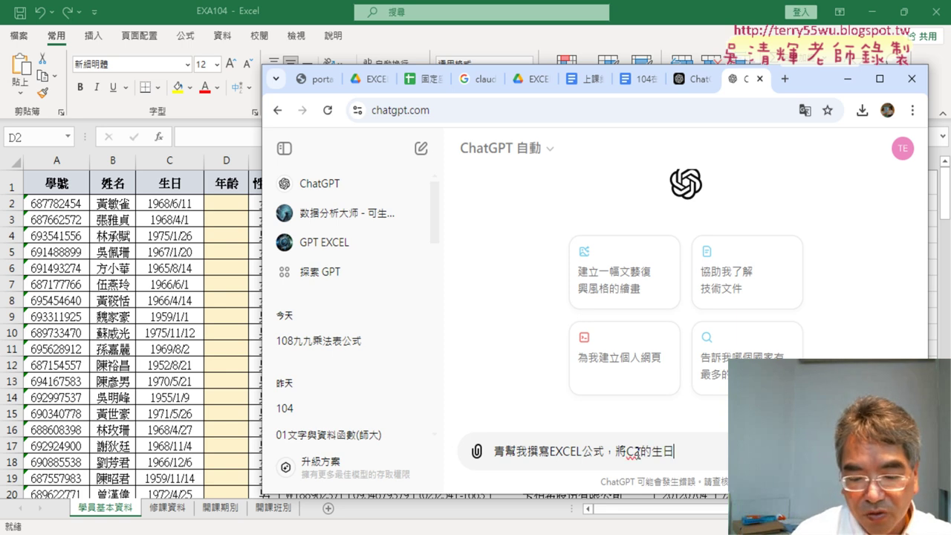
# Step: Copy C2's birth date 1968/6/11 and paste it onto the end of the ChatGPT prompt
pyautogui.click(164, 207)
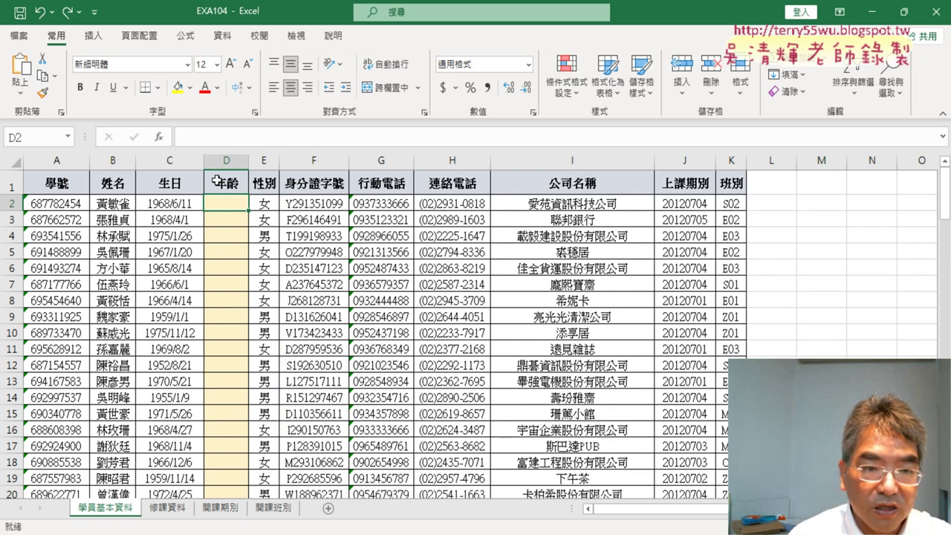
pyautogui.click(180, 199)
pyautogui.moveTo(181, 136); pyautogui.dragTo(237, 136)
pyautogui.hotkey('ctrl', 'c')
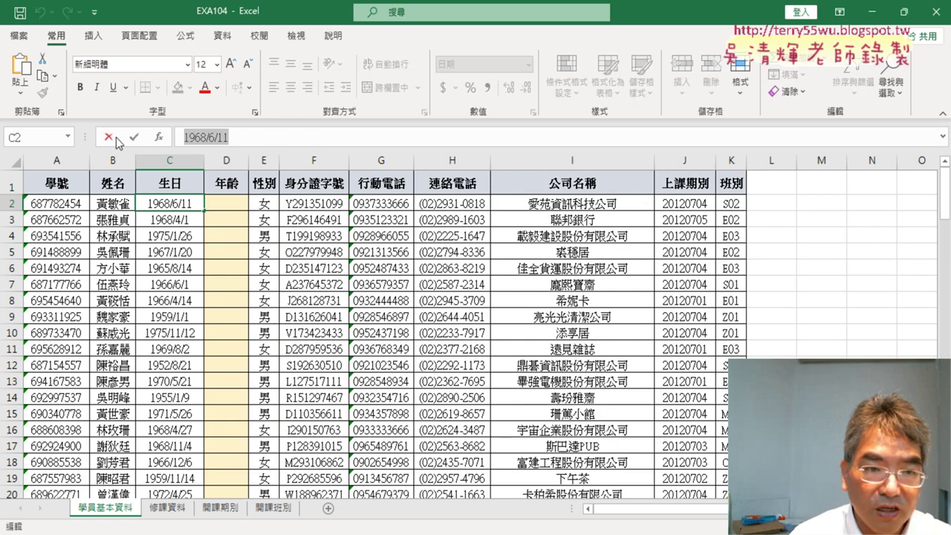
pyautogui.click(112, 137)
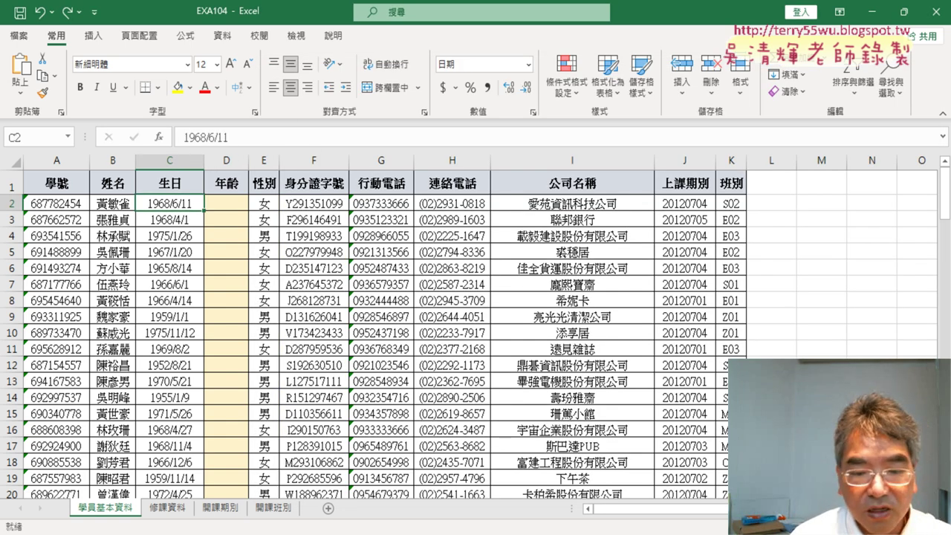
pyautogui.hotkey('alt', 'Tab')
pyautogui.hotkey('ctrl', 'v')
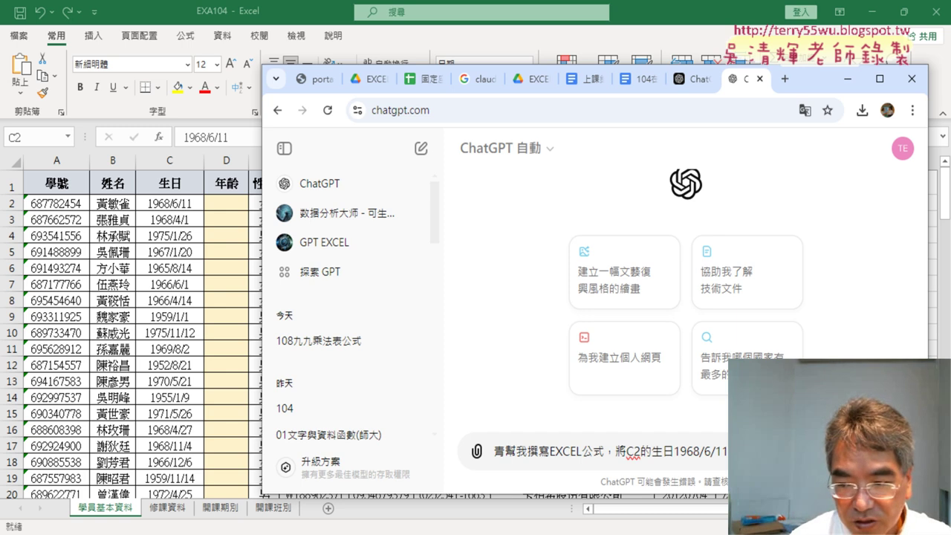
# Step: Finish the Chinese prompt asking how to show the C2 birth date as ?歲, and send it
pyautogui.press('Down')
pyautogui.press('Down')
pyautogui.press('Down')
pyautogui.press('Down')
pyautogui.press('Down')
pyautogui.press('Down')
pyautogui.press('Down')
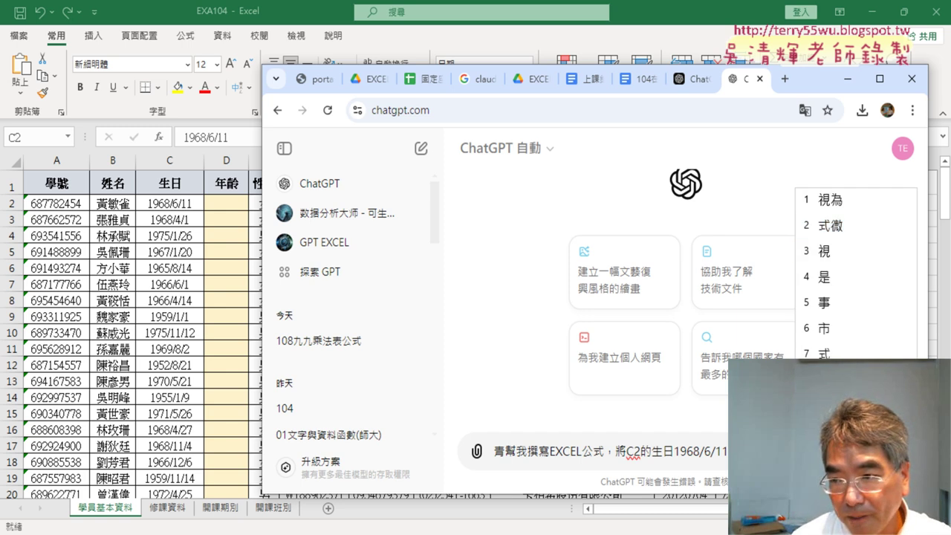
pyautogui.press('Down')
pyautogui.press('Return')
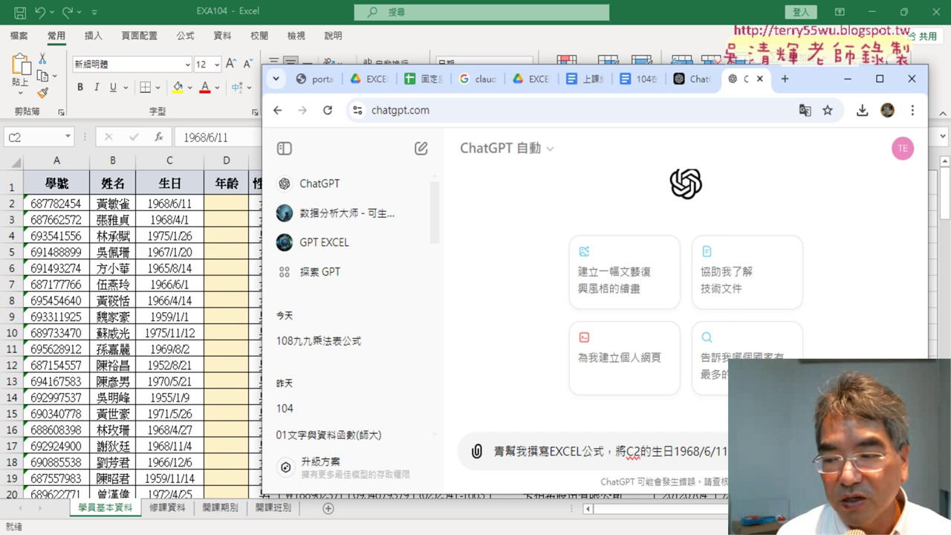
pyautogui.press('Return')
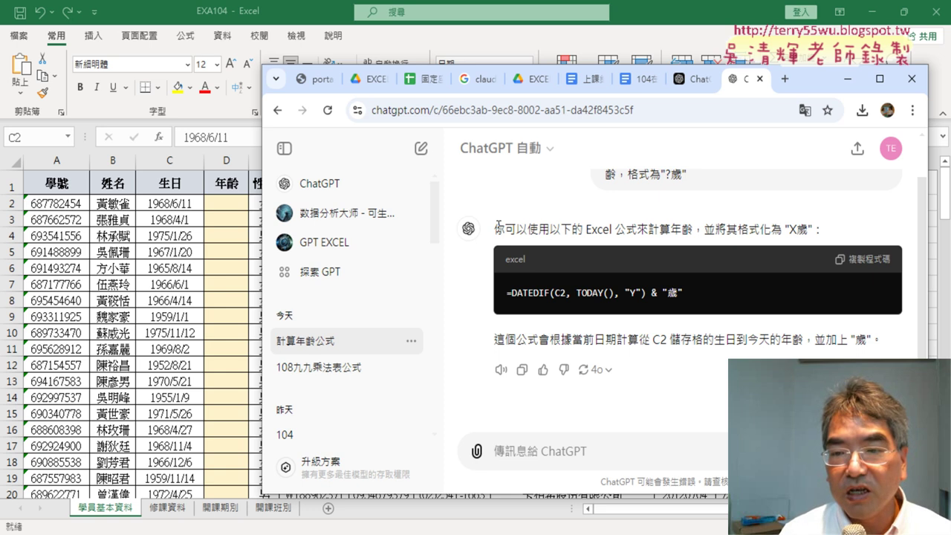
# Step: Copy ChatGPT's =DATEDIF(C2, TODAY(), "Y") & "歲" formula and select cell D2 in Excel
pyautogui.moveTo(495, 229)
pyautogui.mouseDown()
pyautogui.moveTo(738, 229)
pyautogui.moveTo(817, 236)
pyautogui.moveTo(816, 246)
pyautogui.moveTo(814, 232)
pyautogui.mouseUp()
pyautogui.scroll(1, 860, 225)
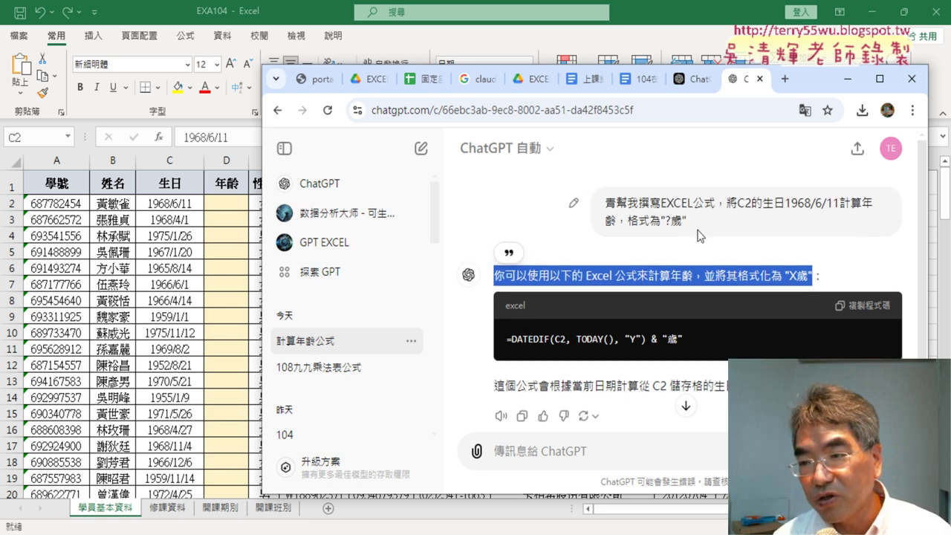
pyautogui.moveTo(798, 277); pyautogui.dragTo(790, 277)
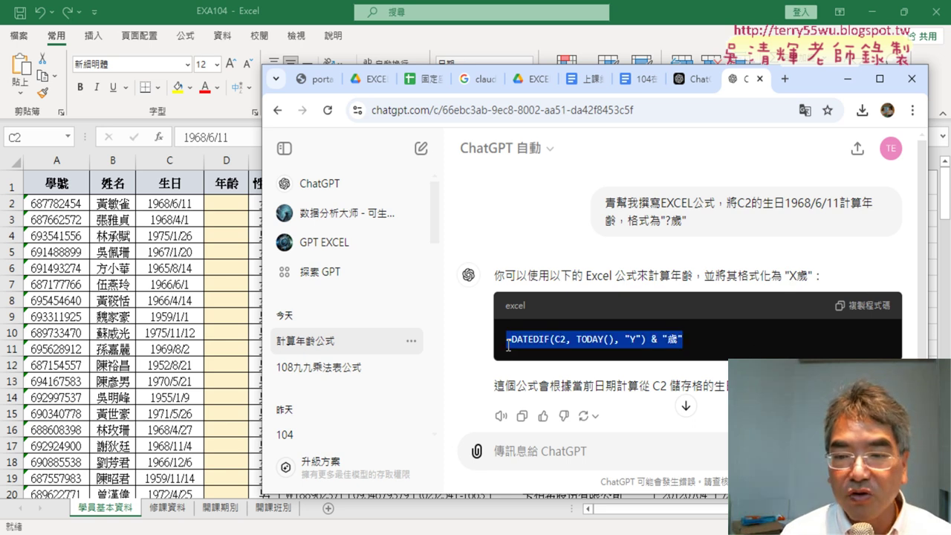
pyautogui.moveTo(664, 340); pyautogui.dragTo(507, 340)
pyautogui.rightClick(596, 344)
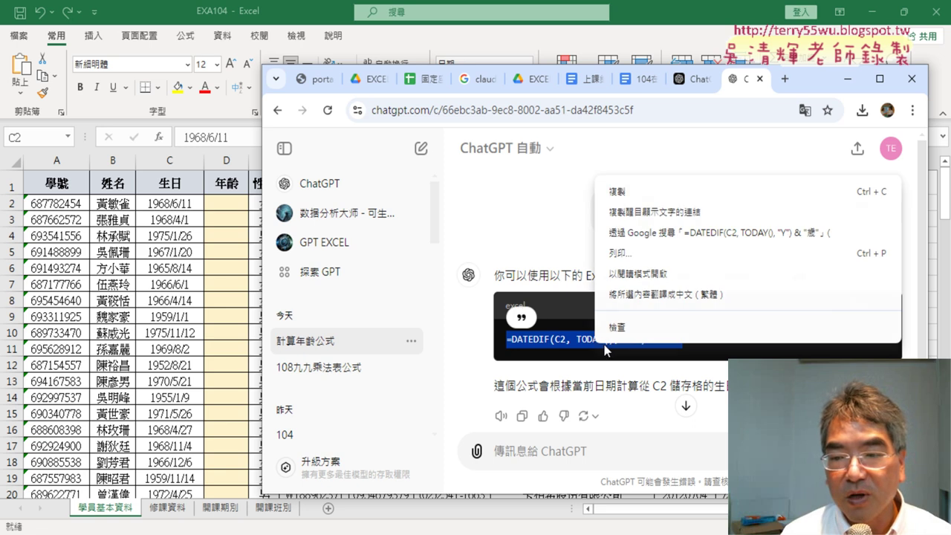
pyautogui.click(637, 191)
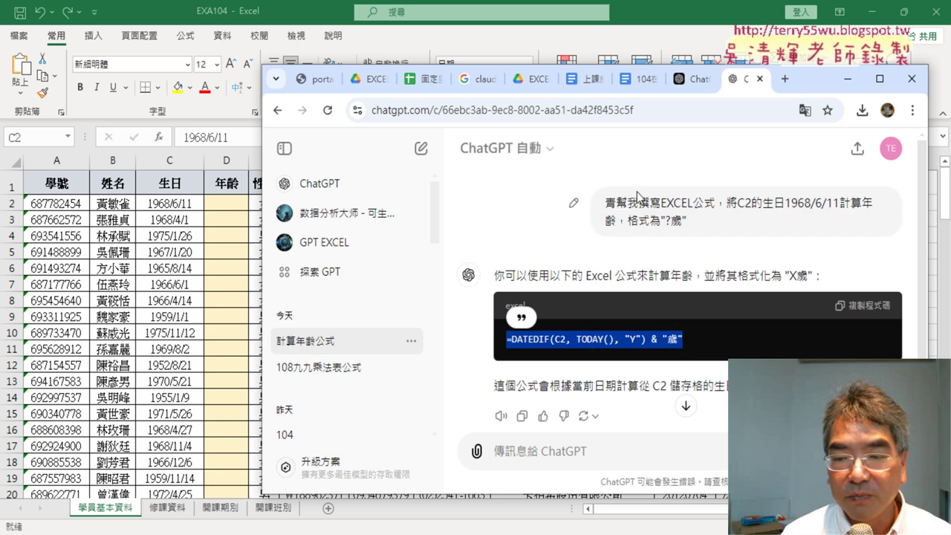
pyautogui.click(868, 305)
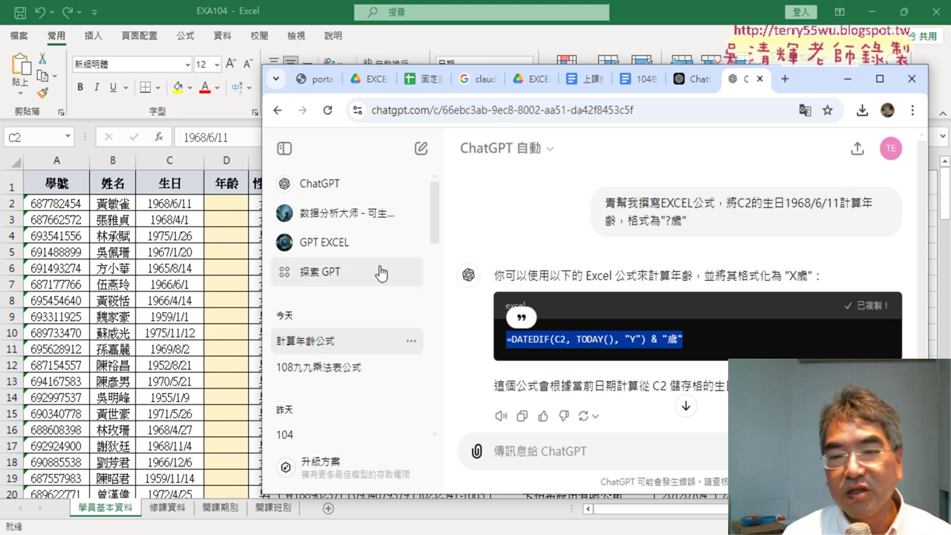
pyautogui.click(231, 209)
pyautogui.click(222, 200)
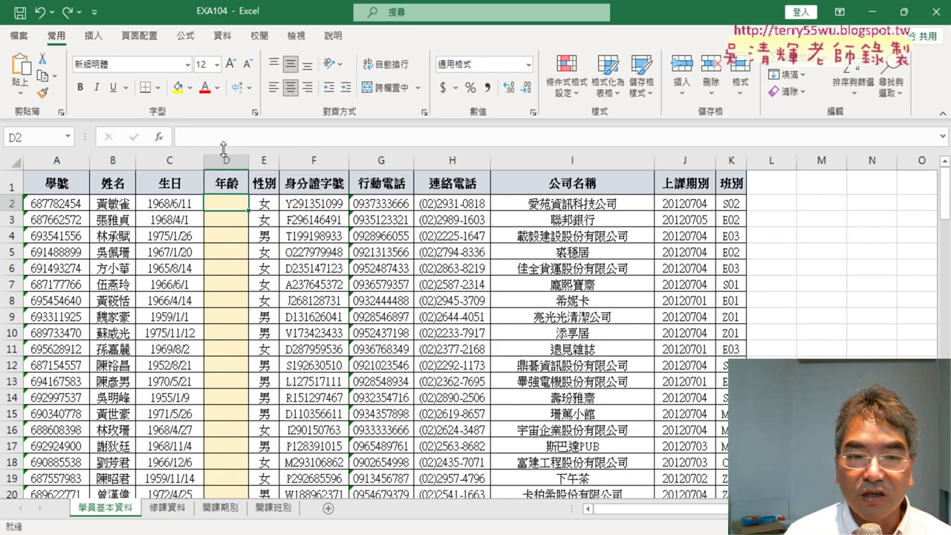
# Step: Paste the DATEDIF age formula into D2 and confirm it so D2 shows 56歲
pyautogui.click(215, 135)
pyautogui.rightClick(205, 136)
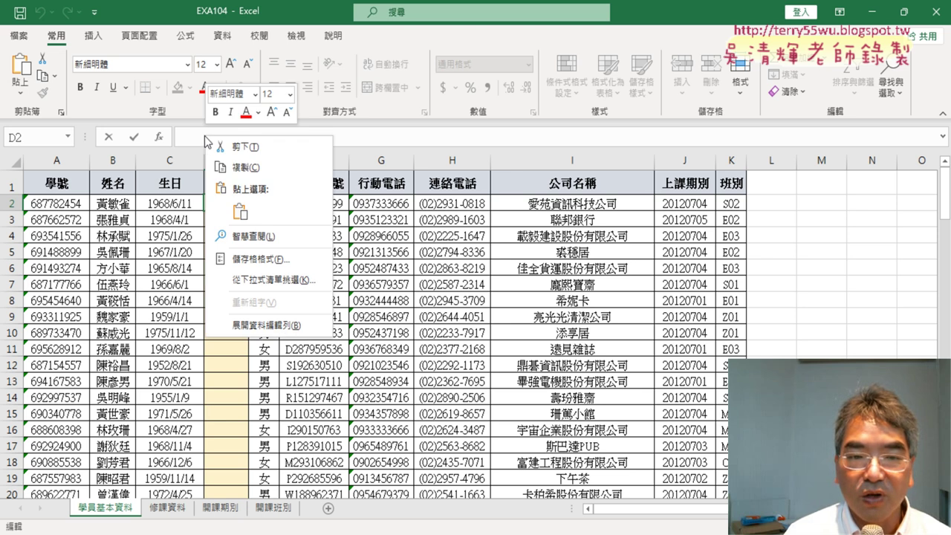
pyautogui.click(234, 199)
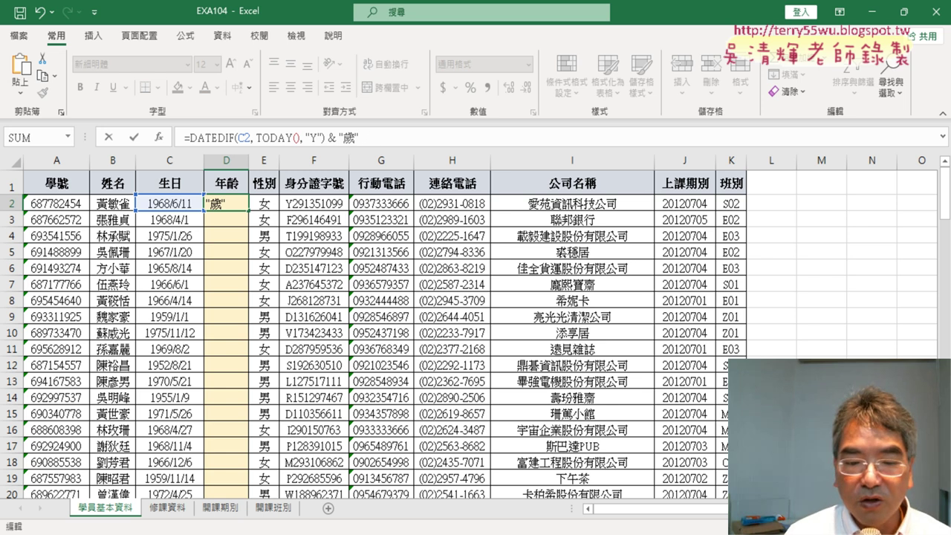
pyautogui.hotkey('alt', 'Tab')
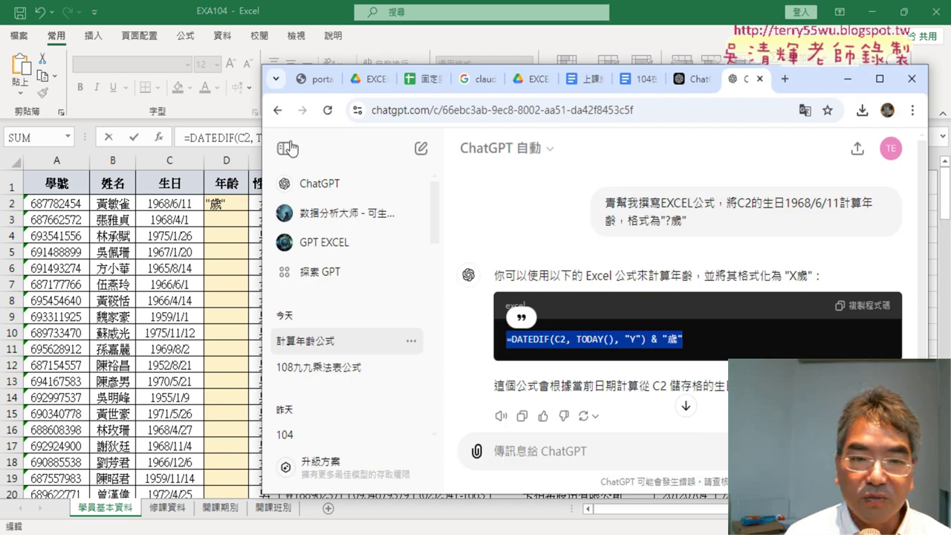
pyautogui.click(224, 136)
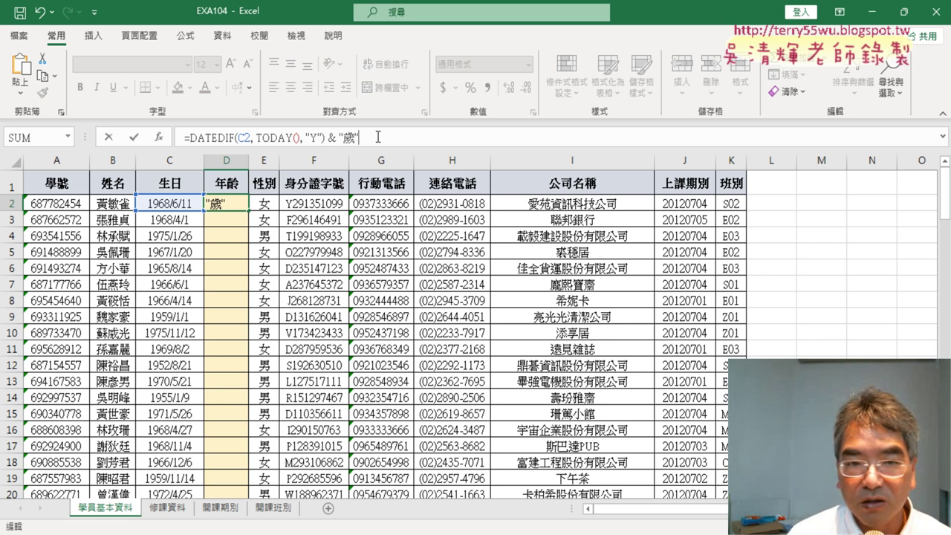
pyautogui.press('Return')
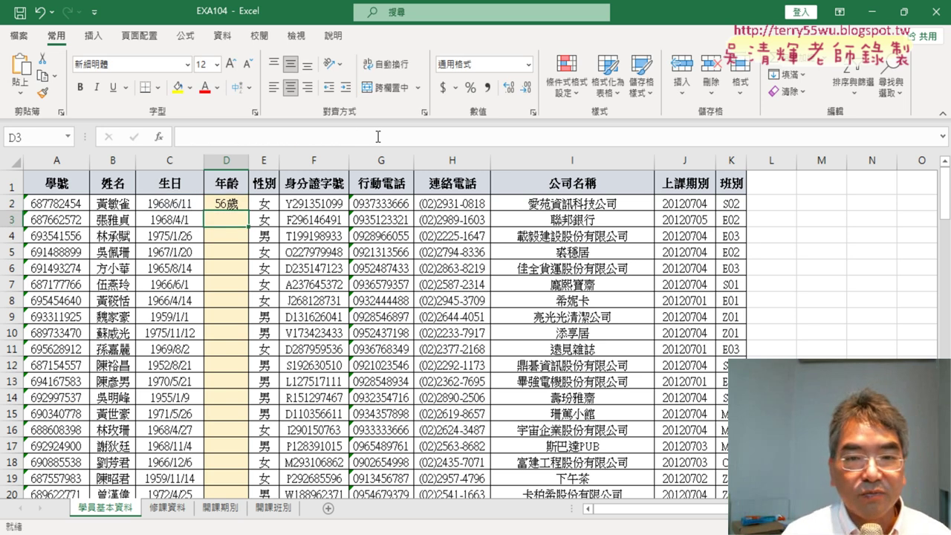
# Step: Check D2's formula in the expanded formula bar against ChatGPT's version and confirm it
pyautogui.click(943, 137)
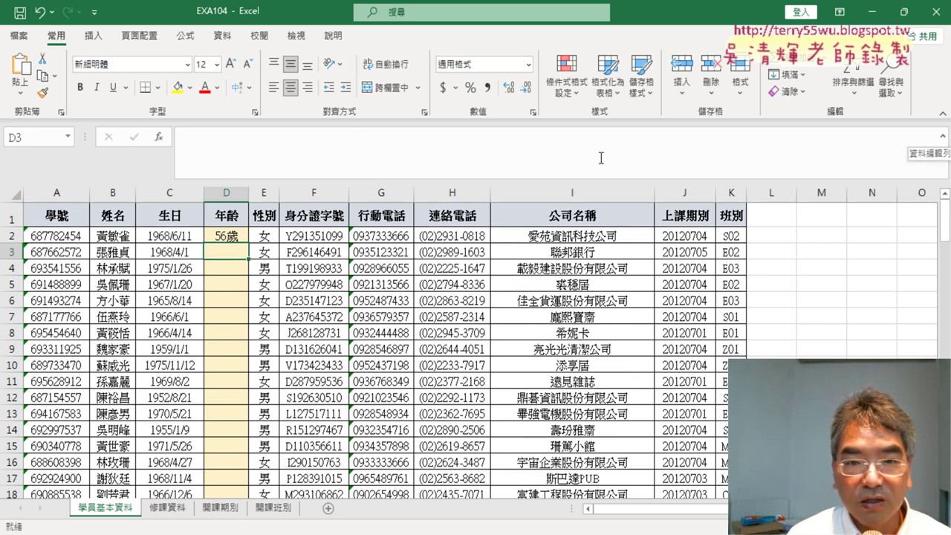
pyautogui.click(396, 148)
pyautogui.click(234, 235)
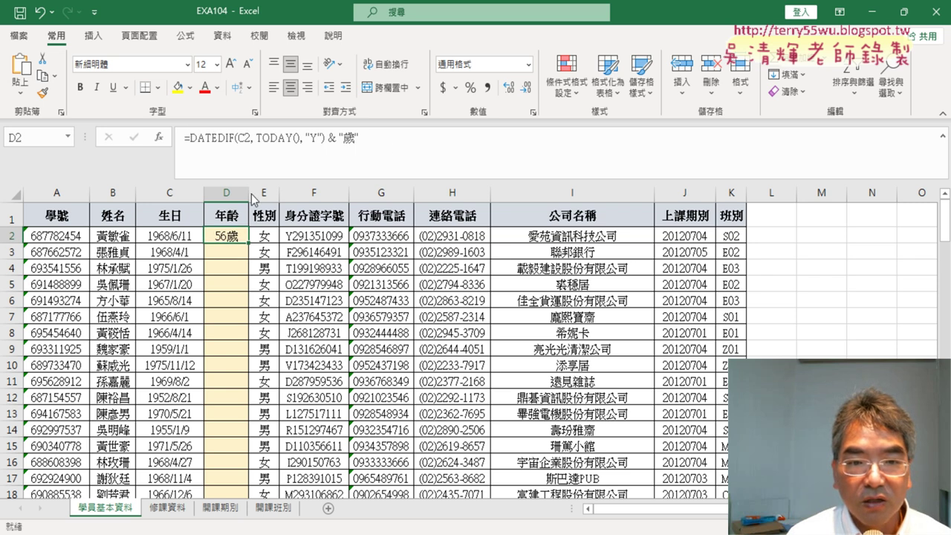
pyautogui.click(375, 141)
pyautogui.click(384, 149)
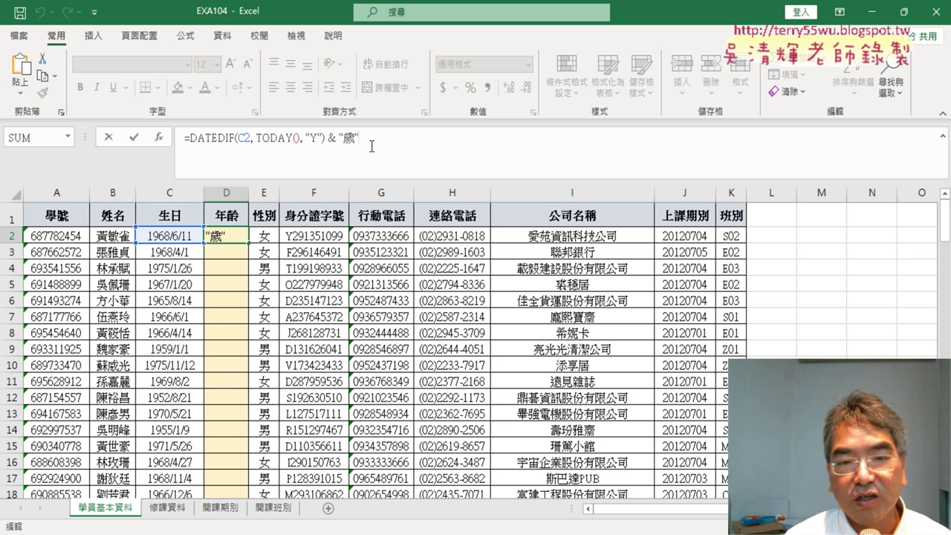
pyautogui.hotkey('alt', 'Tab')
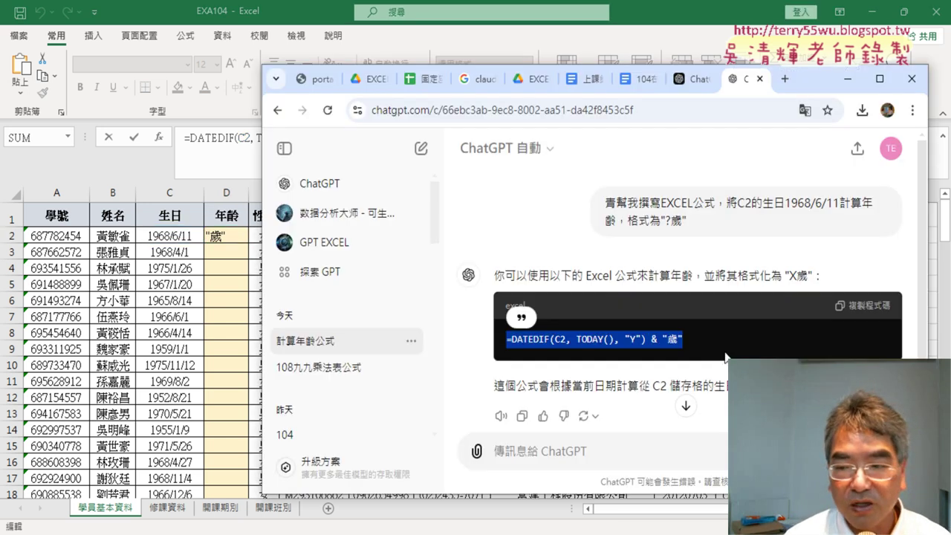
pyautogui.click(232, 161)
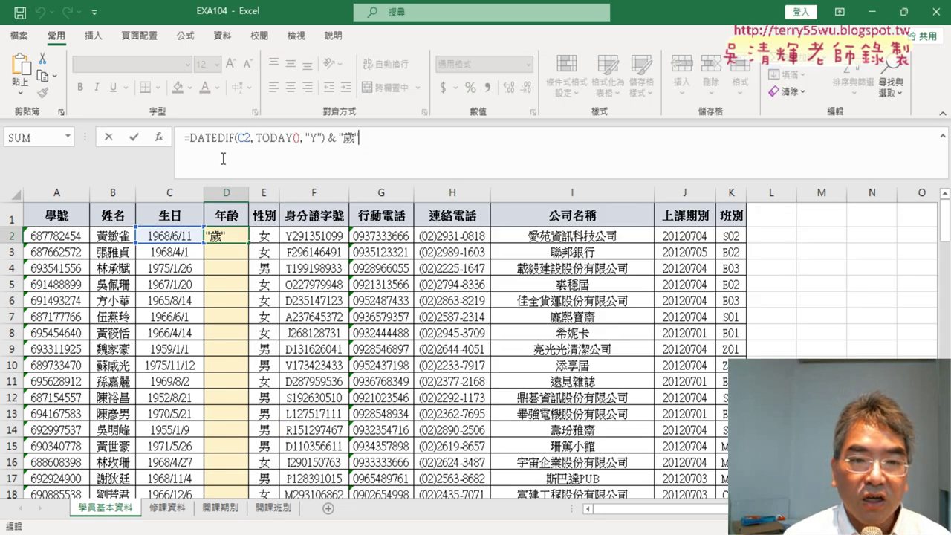
pyautogui.click(134, 137)
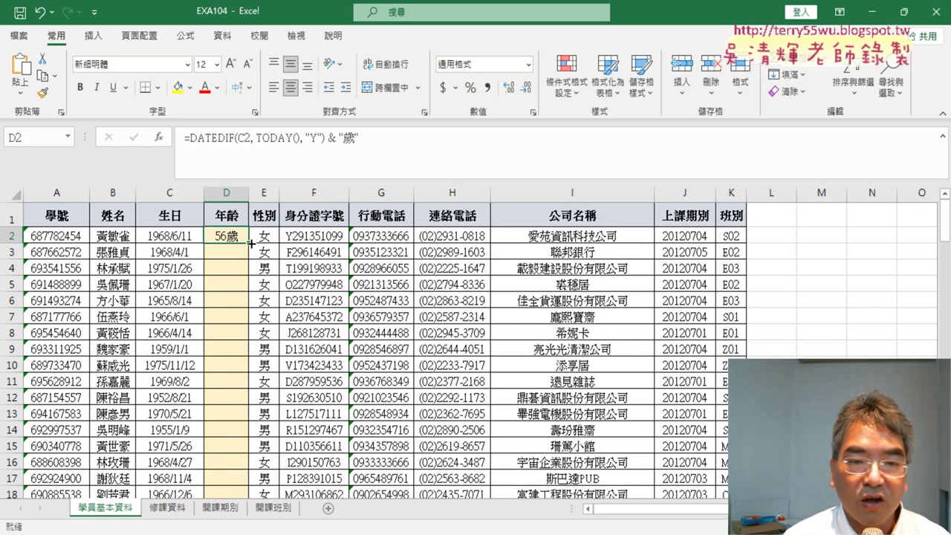
# Step: Fill the age formula down column D, inspect its & "歲" part, and bring ChatGPT back maximized
pyautogui.doubleClick(250, 242)
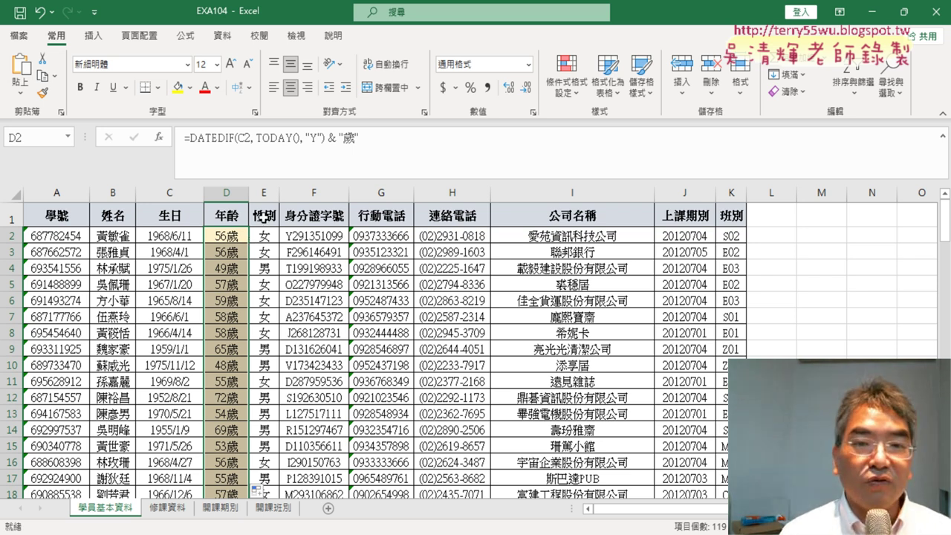
pyautogui.click(234, 235)
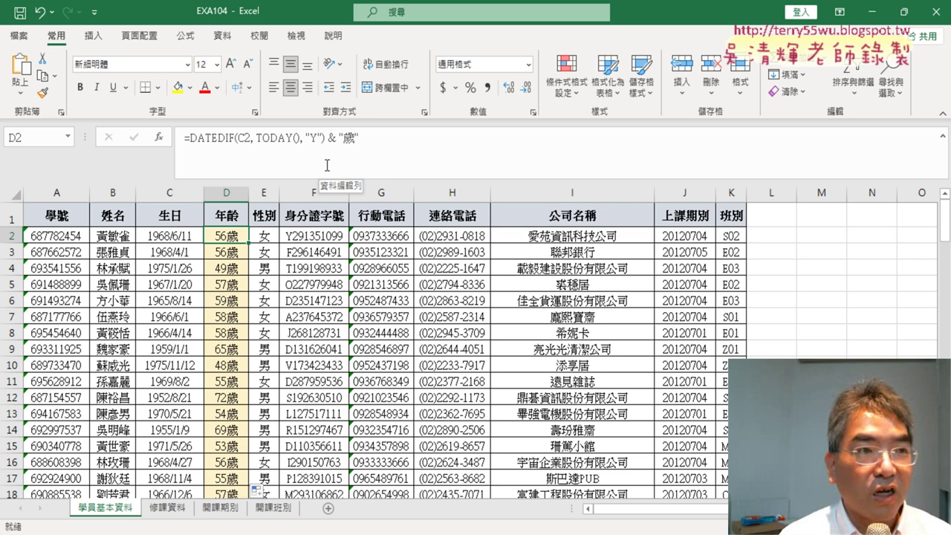
pyautogui.moveTo(328, 137); pyautogui.dragTo(364, 136)
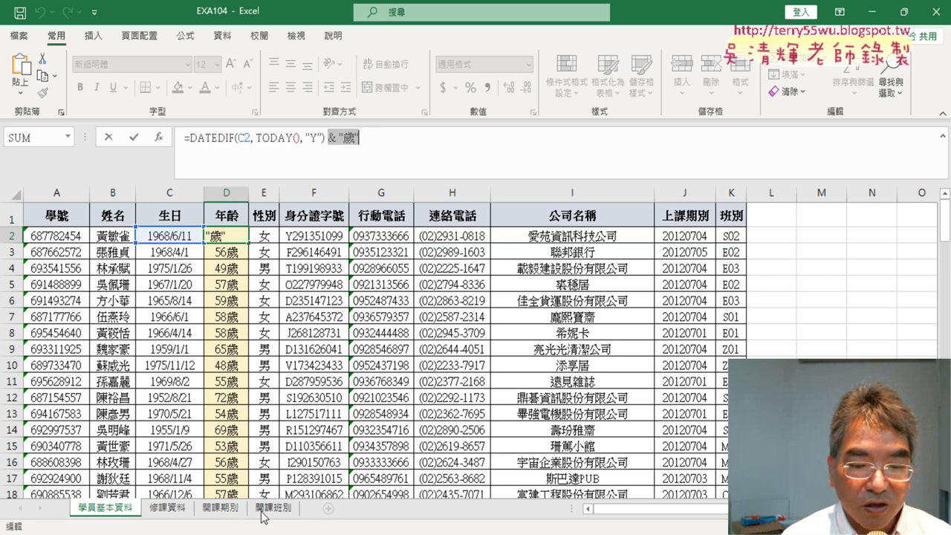
pyautogui.hotkey('alt', 'Tab')
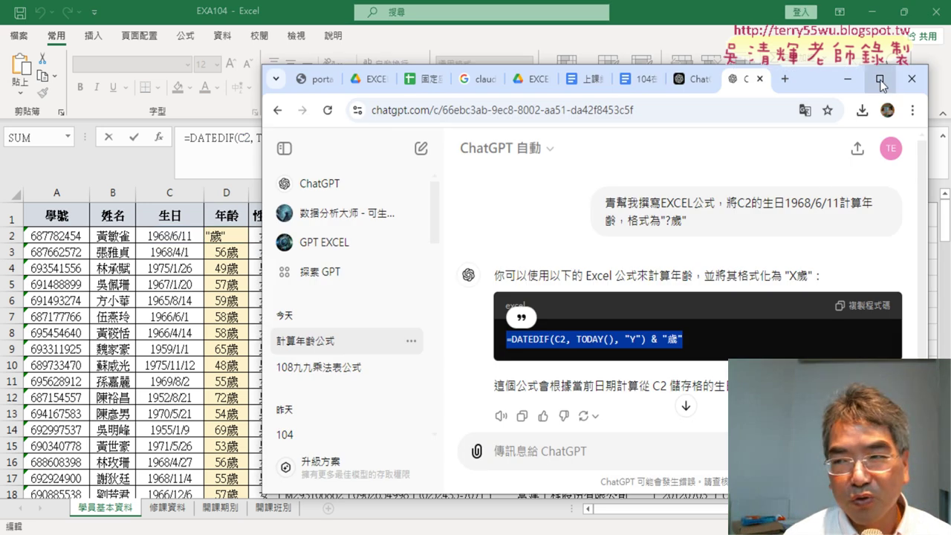
pyautogui.click(880, 78)
# Step: Select the ?歲 request, the formula's 歲 ending, and the mistyped first character 青
pyautogui.moveTo(766, 139); pyautogui.dragTo(648, 156)
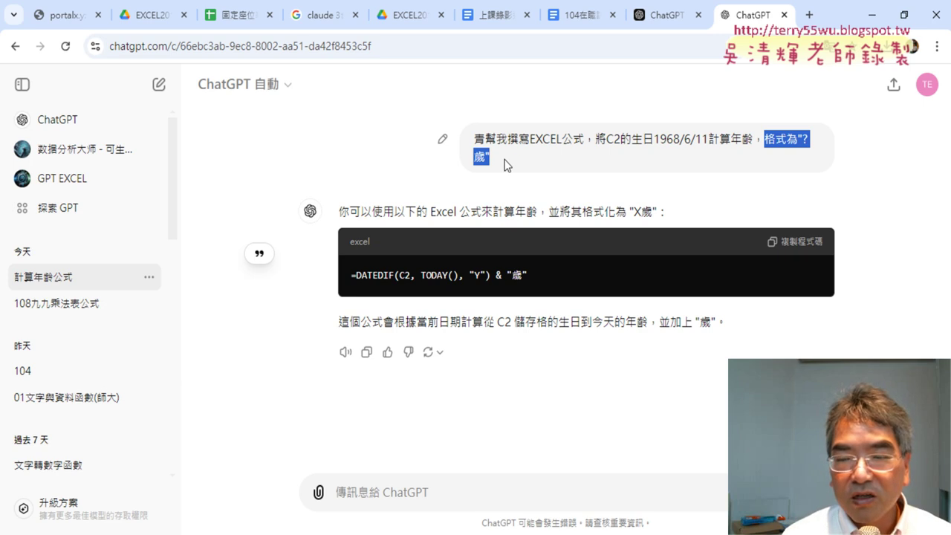
pyautogui.moveTo(539, 272)
pyautogui.mouseDown()
pyautogui.moveTo(481, 288)
pyautogui.moveTo(495, 286)
pyautogui.mouseUp()
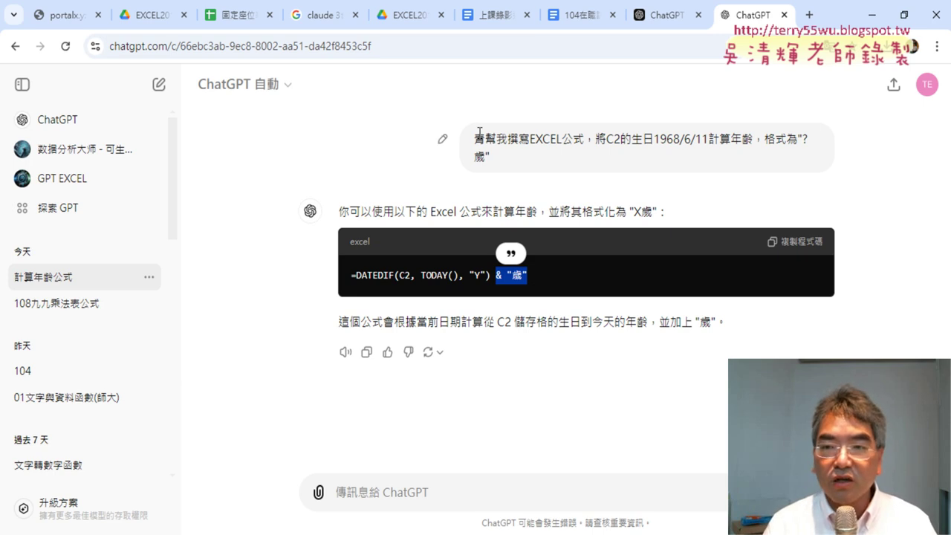
pyautogui.moveTo(474, 139); pyautogui.dragTo(535, 145)
pyautogui.click(539, 154)
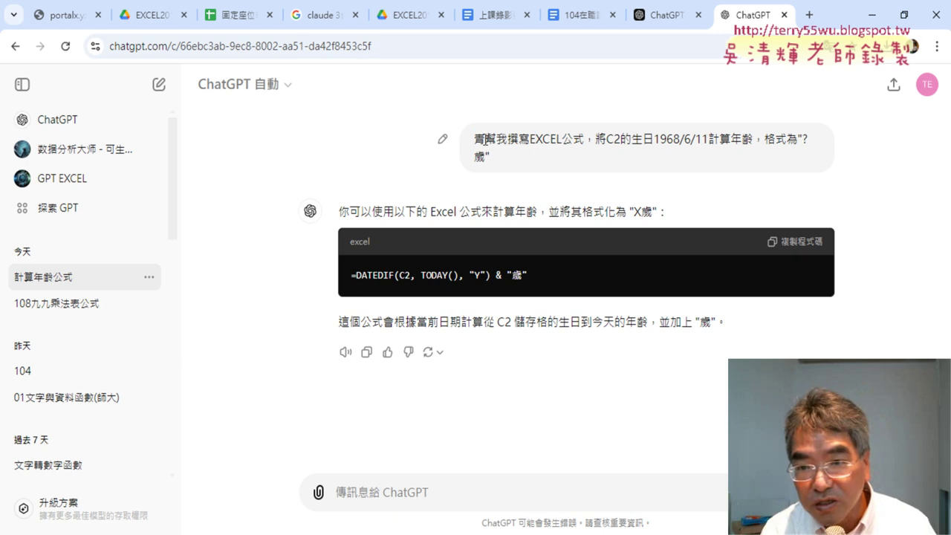
pyautogui.moveTo(474, 139); pyautogui.dragTo(484, 140)
# Step: Highlight EXCEL公式 in the notes' first question heading yellow, then select the second heading
pyautogui.click(583, 19)
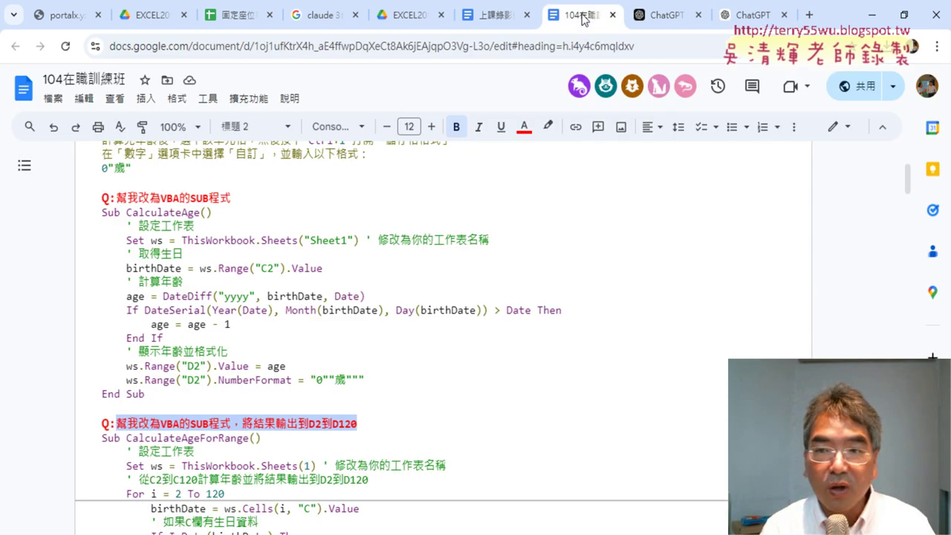
pyautogui.scroll(5, 434, 186)
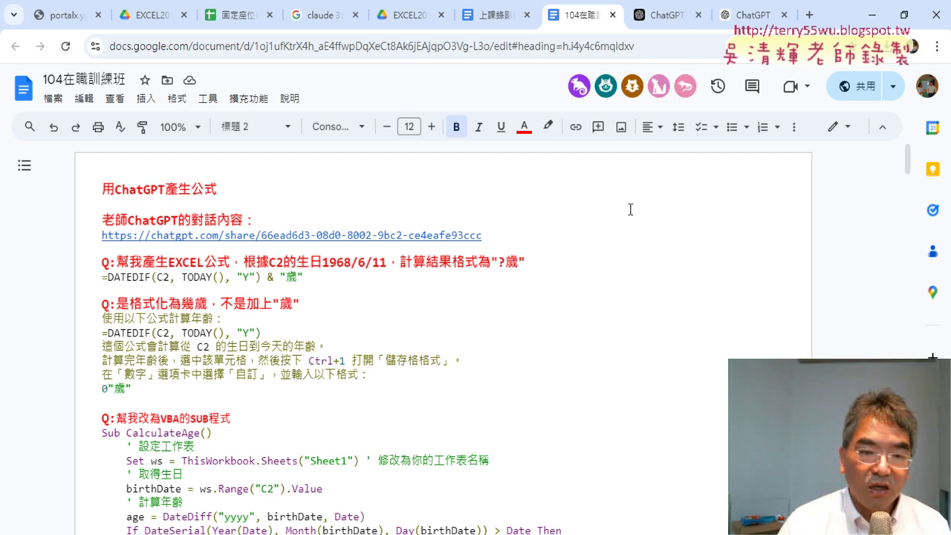
pyautogui.moveTo(116, 262); pyautogui.dragTo(231, 268)
pyautogui.click(242, 263)
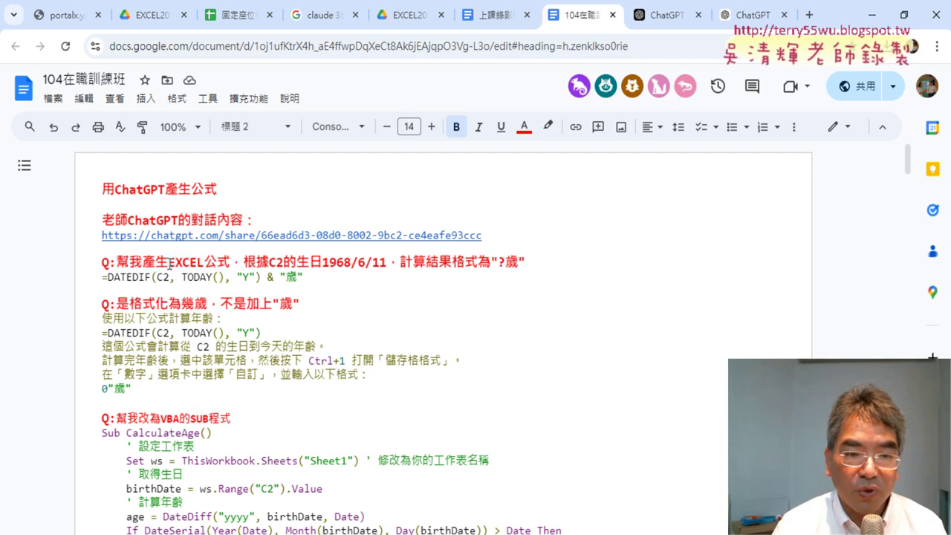
pyautogui.moveTo(170, 263); pyautogui.dragTo(234, 266)
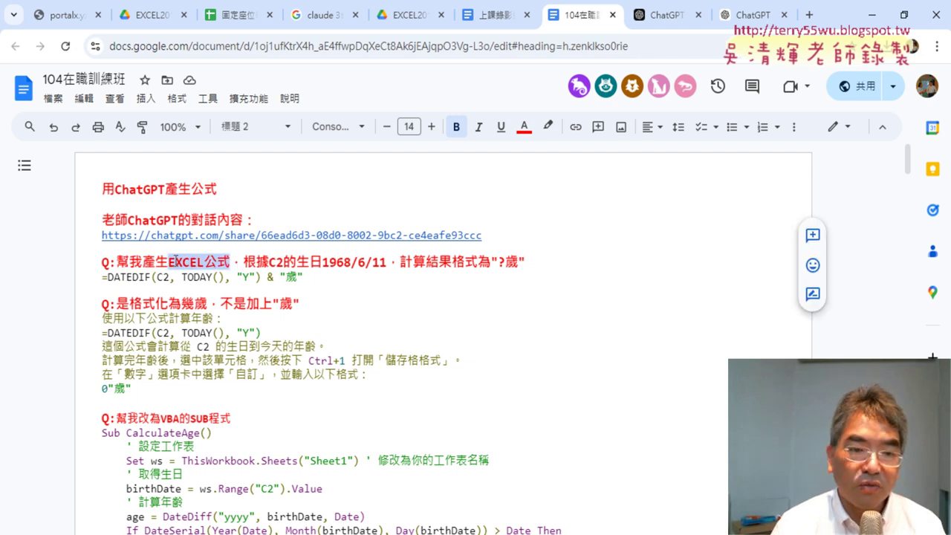
pyautogui.click(547, 127)
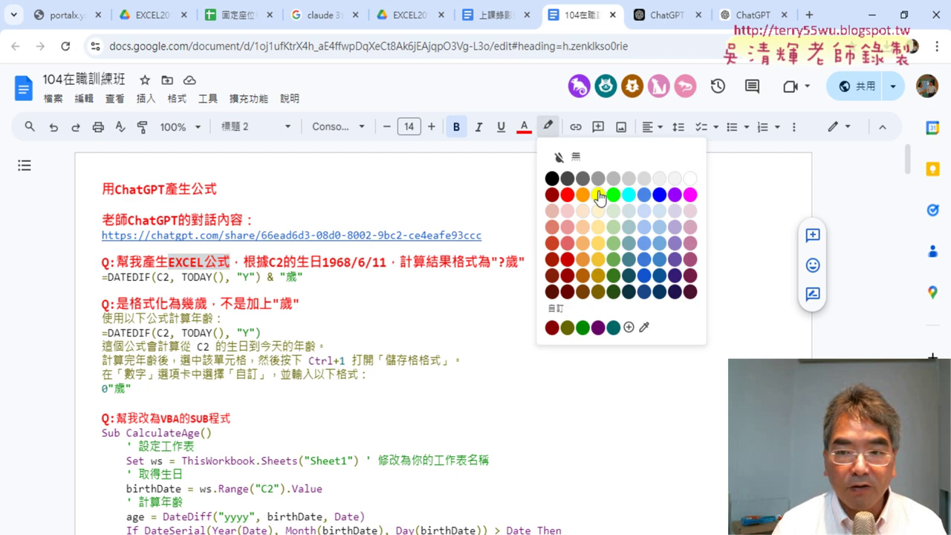
pyautogui.click(598, 194)
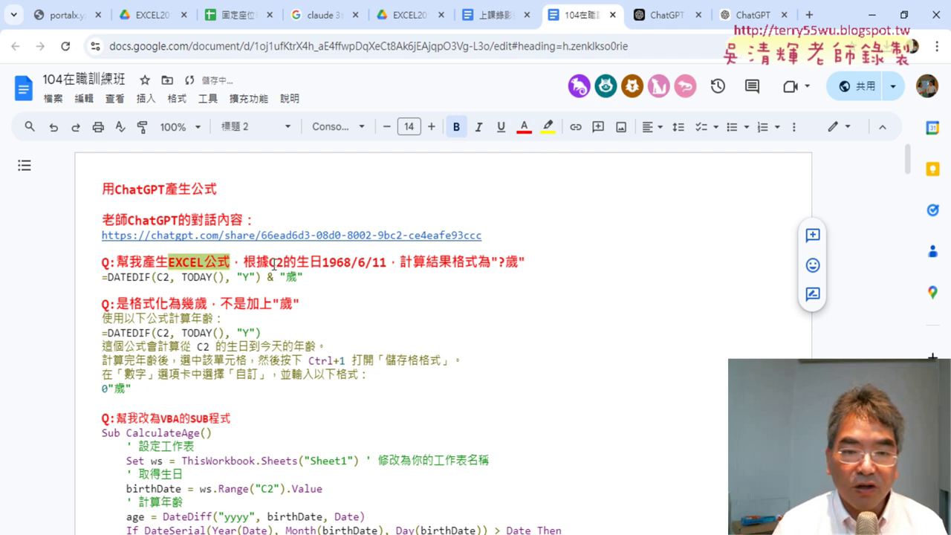
pyautogui.click(274, 264)
pyautogui.click(351, 263)
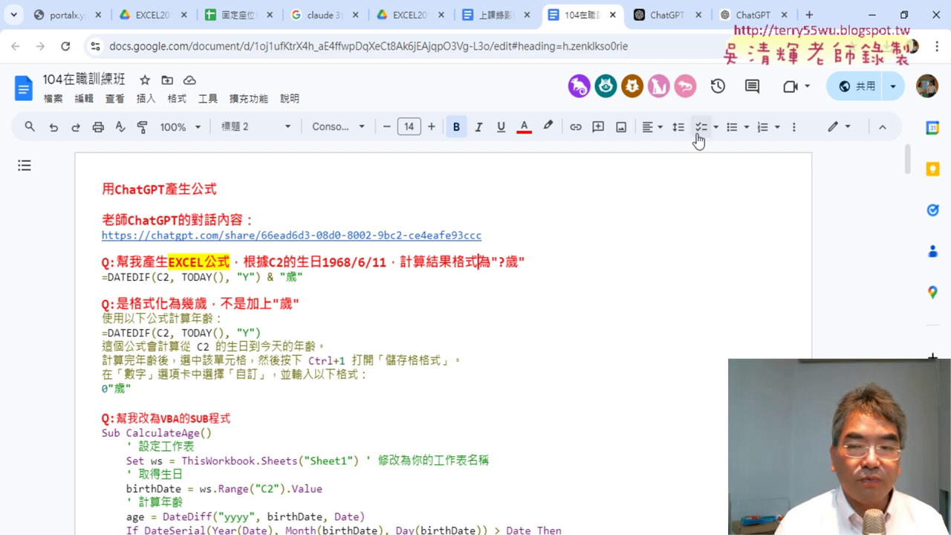
pyautogui.moveTo(116, 304); pyautogui.dragTo(301, 305)
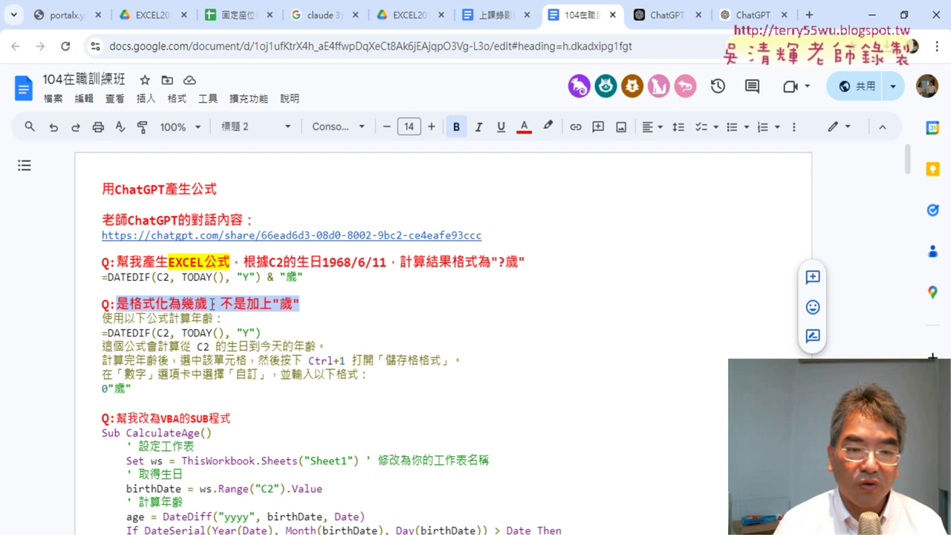
# Step: Send ChatGPT the follow-up 是格式化為幾歲，不是加上"歲"
pyautogui.click(752, 15)
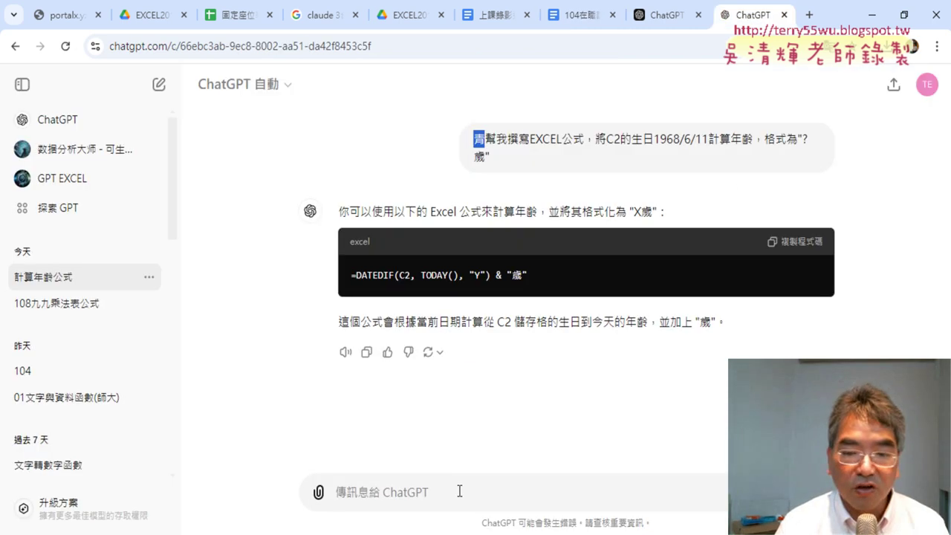
pyautogui.write('是格式化為幾歲，不是加上"歲"')
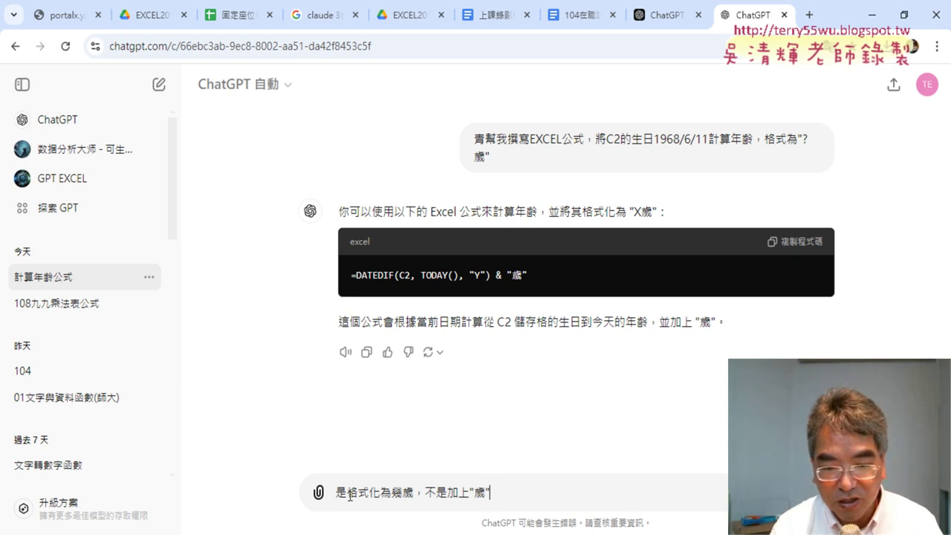
pyautogui.moveTo(347, 493); pyautogui.dragTo(493, 493)
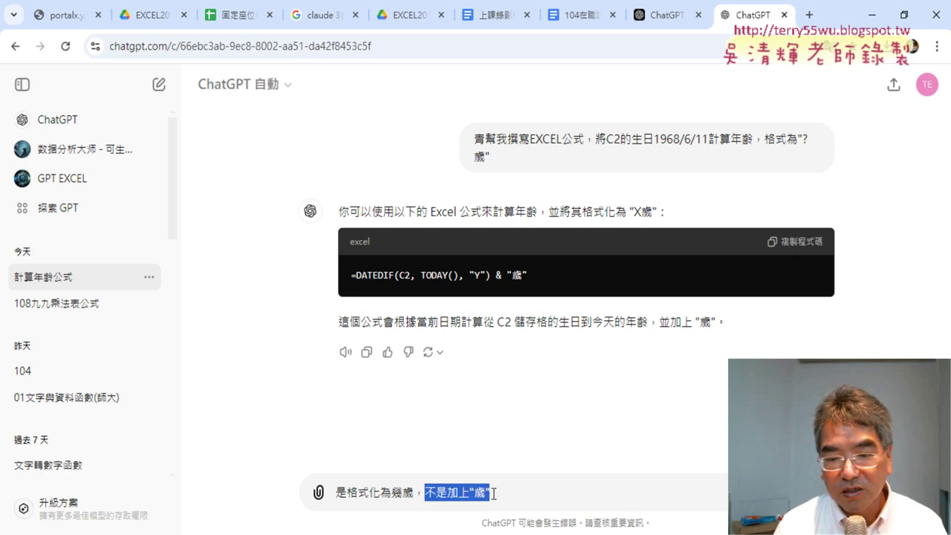
pyautogui.click(493, 493)
pyautogui.moveTo(470, 494); pyautogui.dragTo(493, 492)
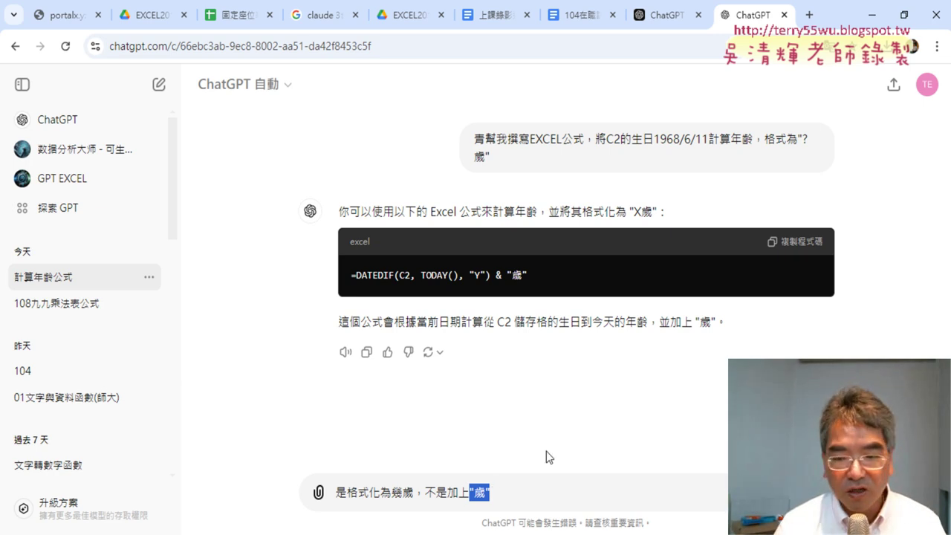
pyautogui.press('Return')
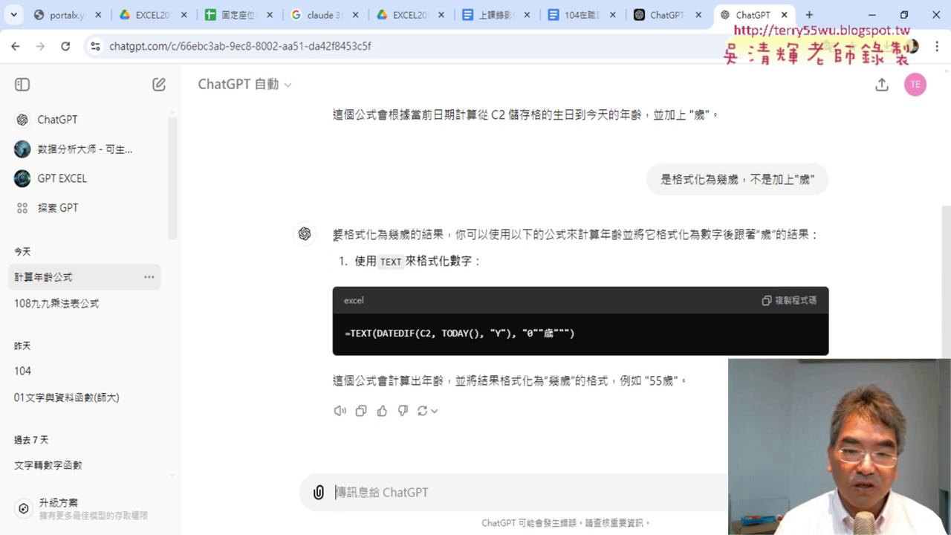
# Step: Select the opening line and the TEXT function of ChatGPT's new 幾歲 reply
pyautogui.moveTo(333, 234); pyautogui.dragTo(455, 234)
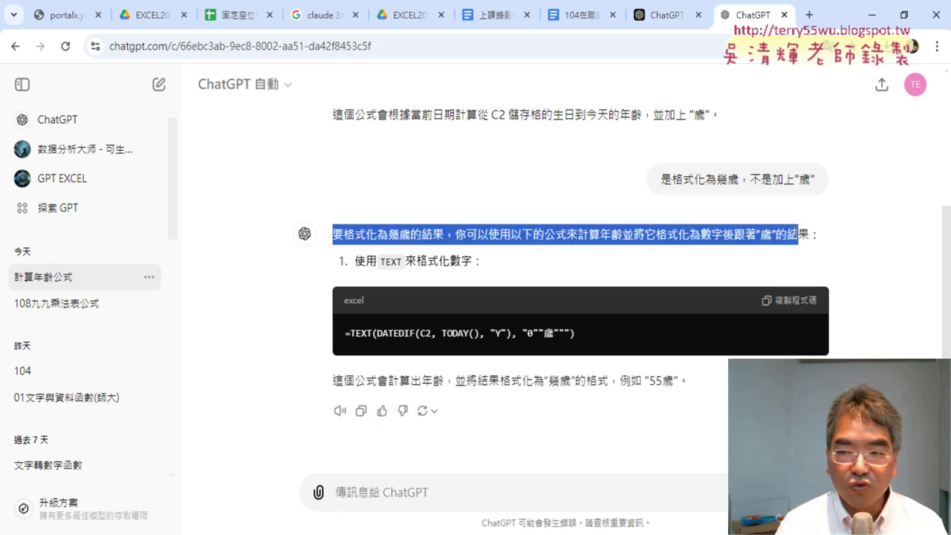
pyautogui.moveTo(566, 235); pyautogui.dragTo(823, 241)
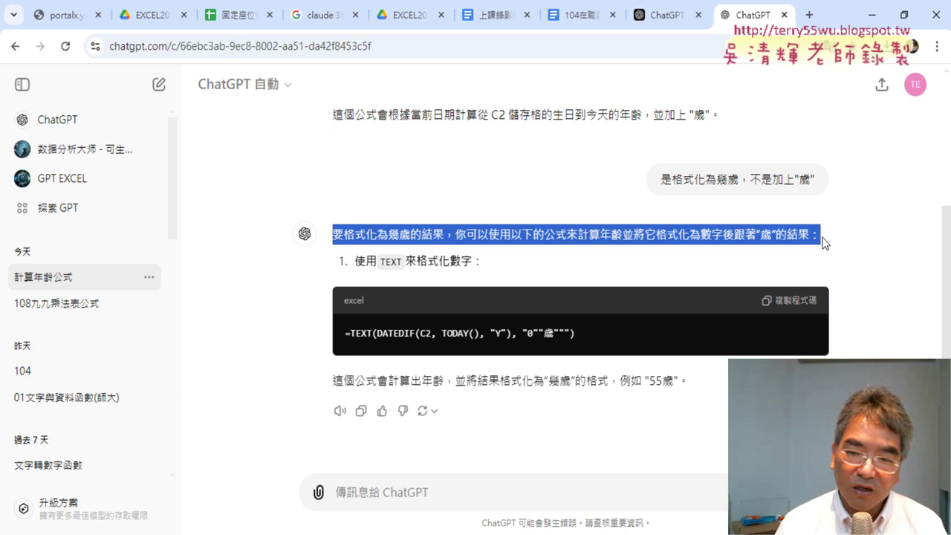
pyautogui.moveTo(803, 237); pyautogui.dragTo(411, 234)
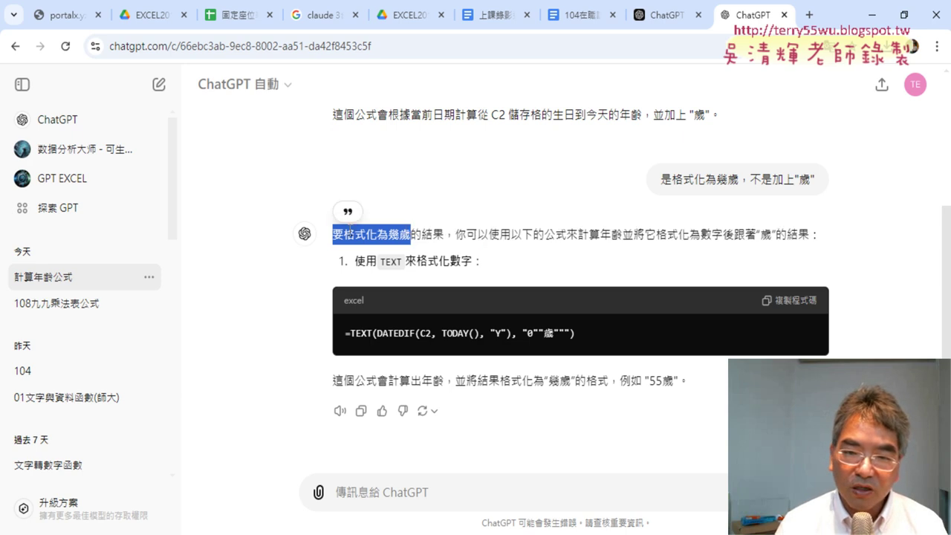
pyautogui.click(410, 233)
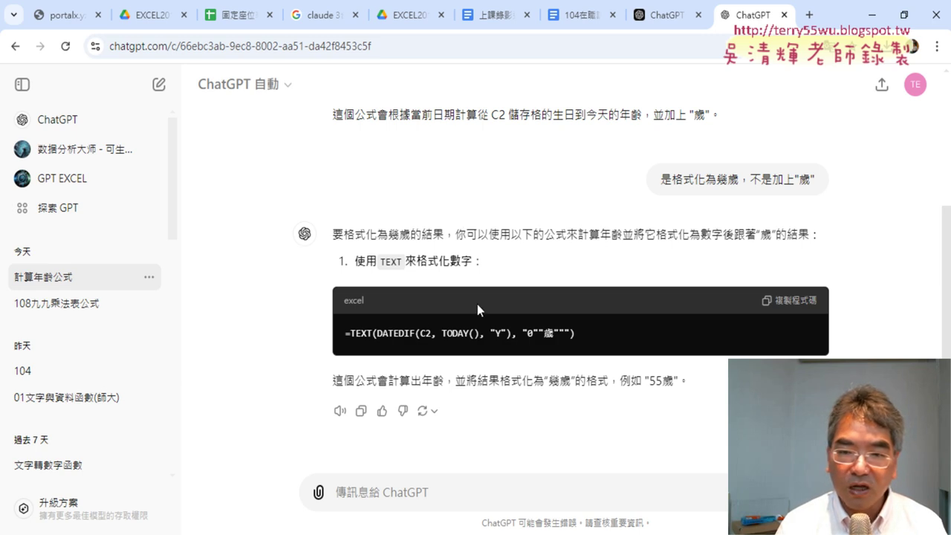
pyautogui.moveTo(352, 333); pyautogui.dragTo(378, 332)
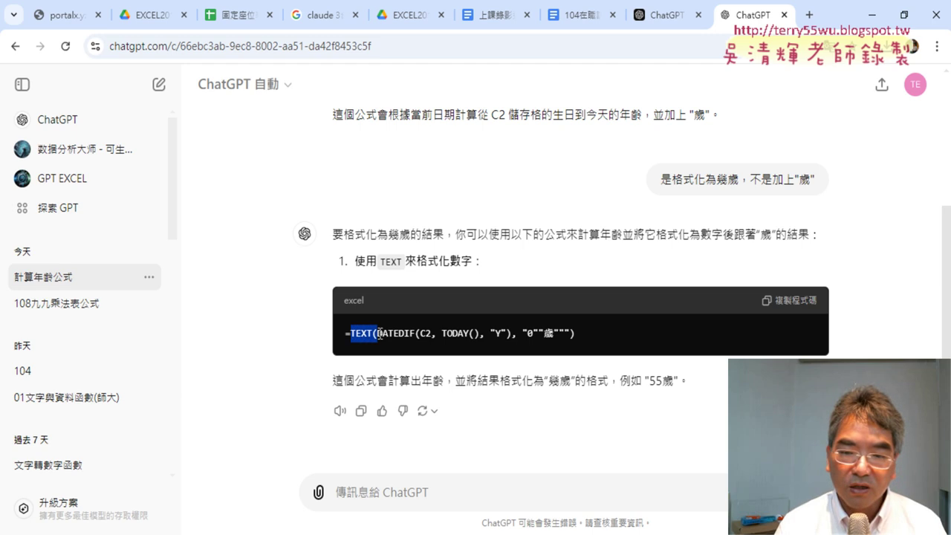
pyautogui.click(494, 496)
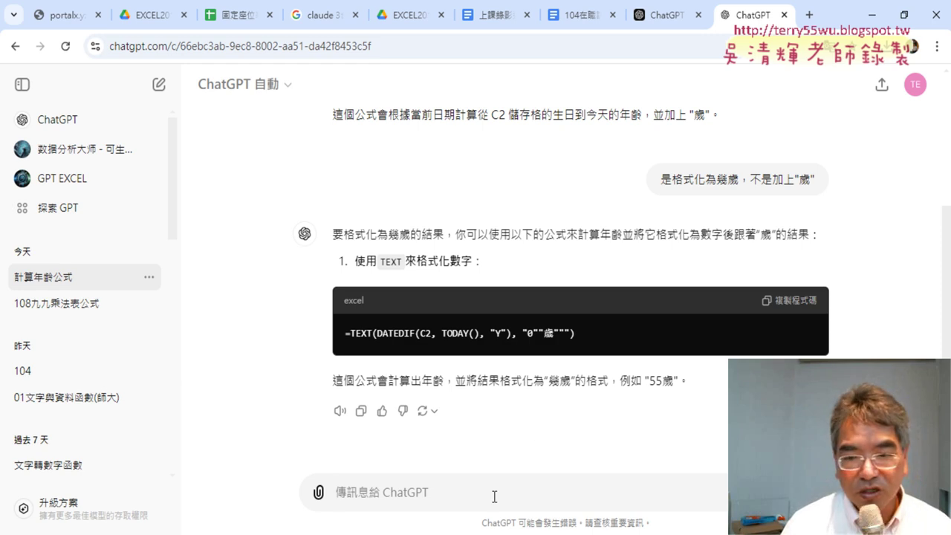
# Step: Scroll up and select the earlier DATEDIF formula that appends 歲
pyautogui.scroll(2, 320, 148)
pyautogui.scroll(1, 321, 149)
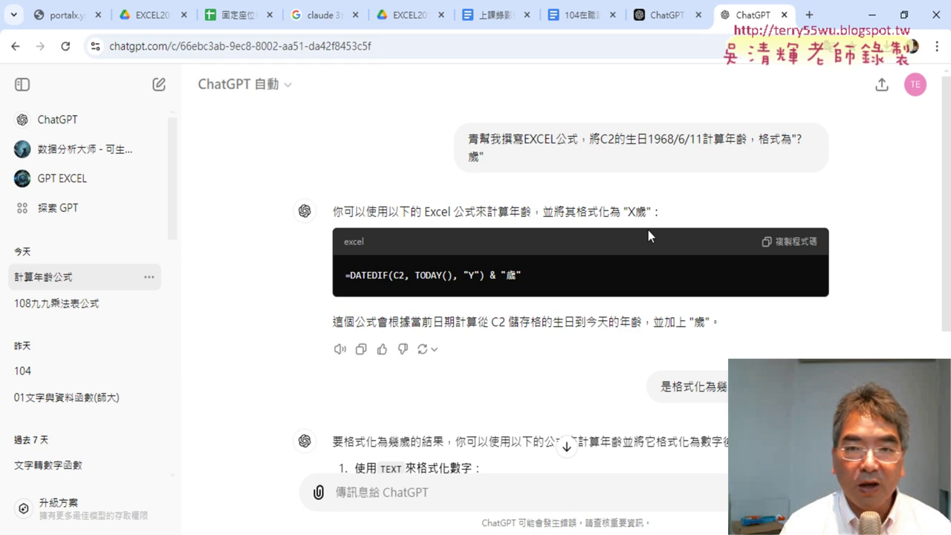
pyautogui.moveTo(529, 277); pyautogui.dragTo(345, 279)
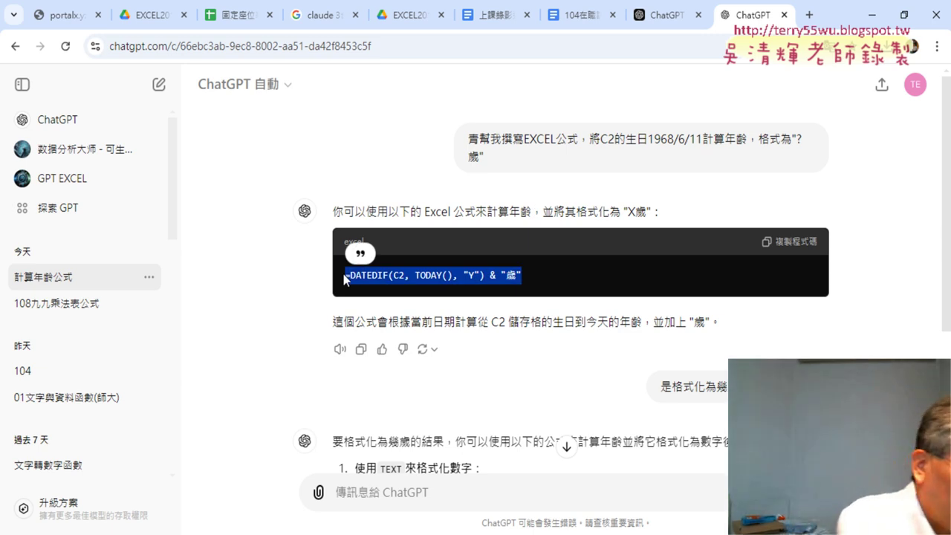
# Step: Review the follow-up asking for a 自訂儲存格格式公式 instead of appending "歲"
pyautogui.click(632, 386)
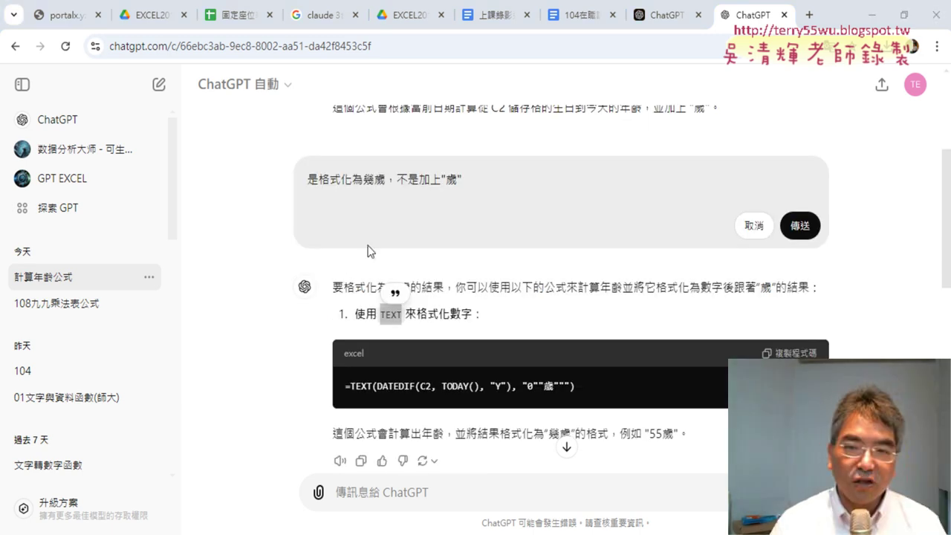
pyautogui.click(753, 225)
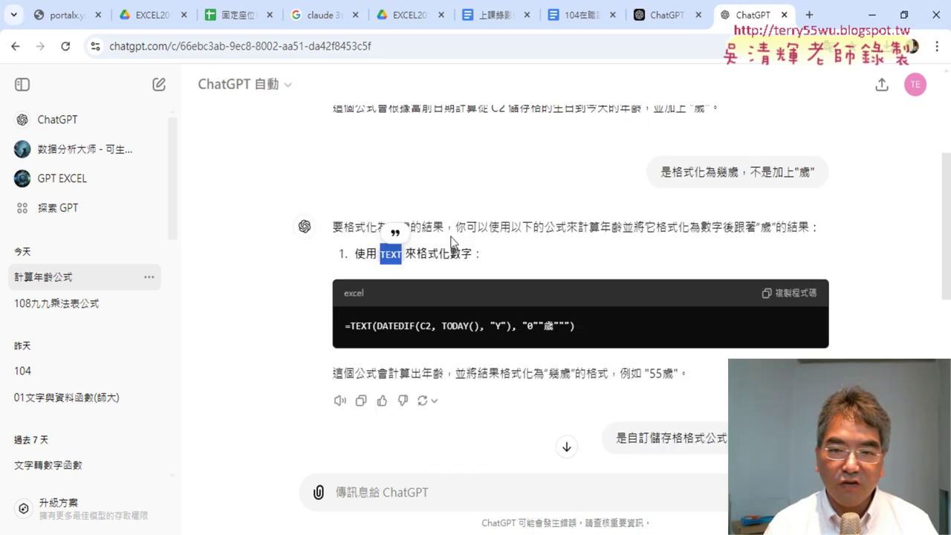
pyautogui.moveTo(673, 174); pyautogui.dragTo(704, 172)
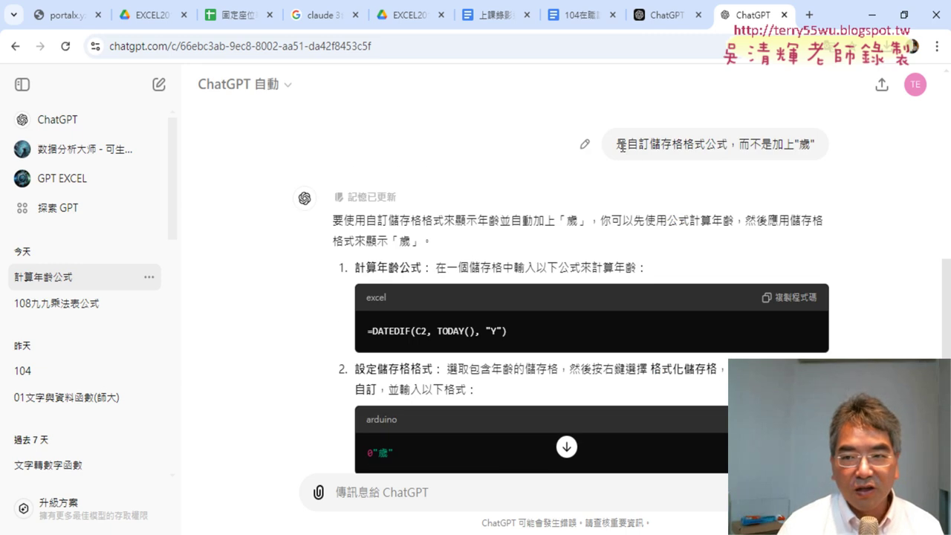
pyautogui.moveTo(628, 143); pyautogui.dragTo(649, 143)
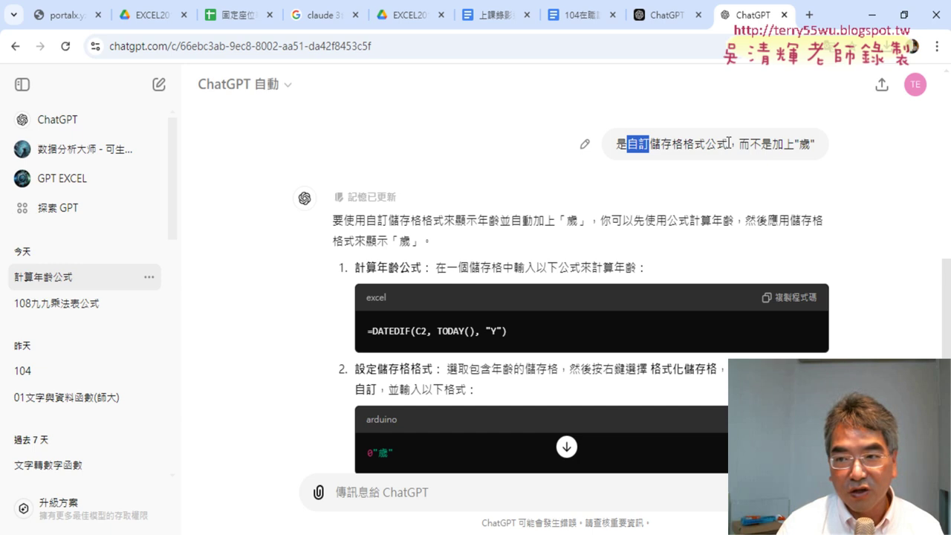
pyautogui.moveTo(729, 143); pyautogui.dragTo(627, 145)
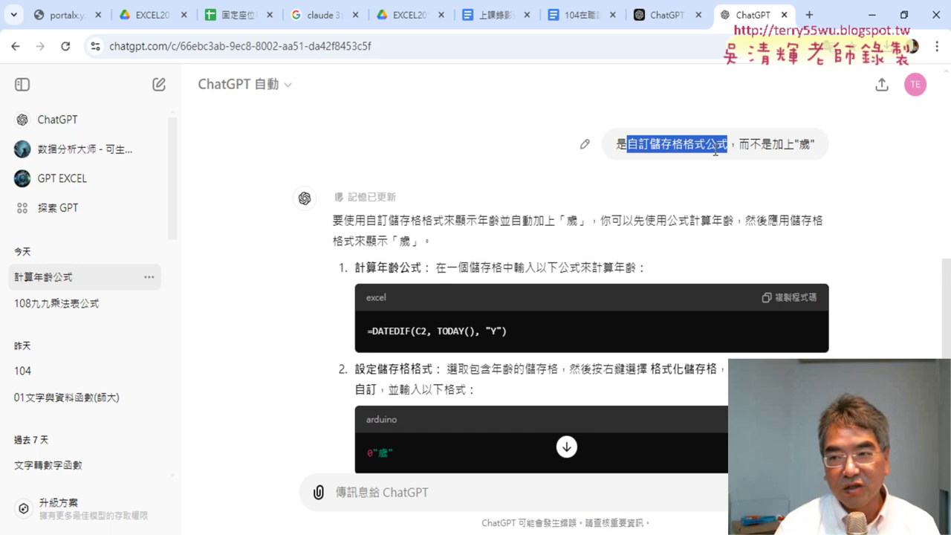
pyautogui.moveTo(741, 144); pyautogui.dragTo(815, 146)
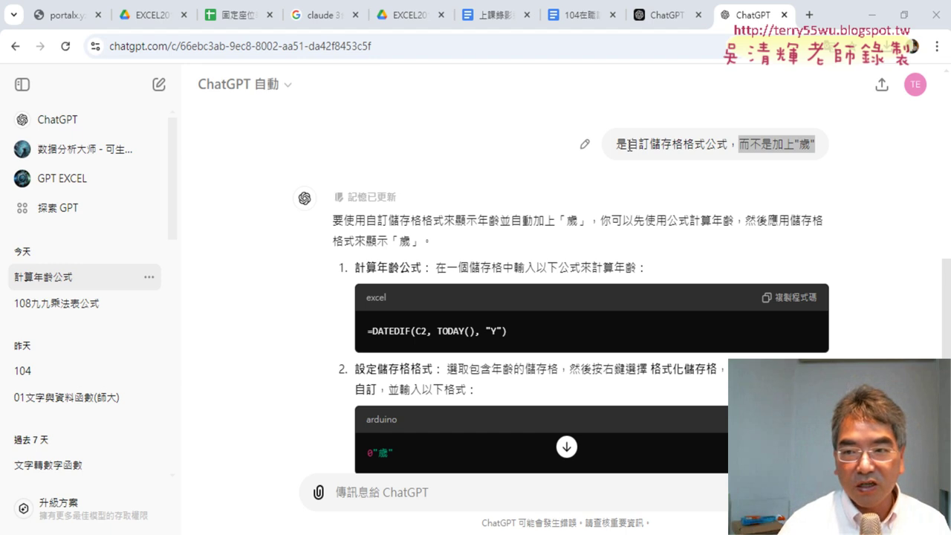
pyautogui.moveTo(627, 145); pyautogui.dragTo(726, 145)
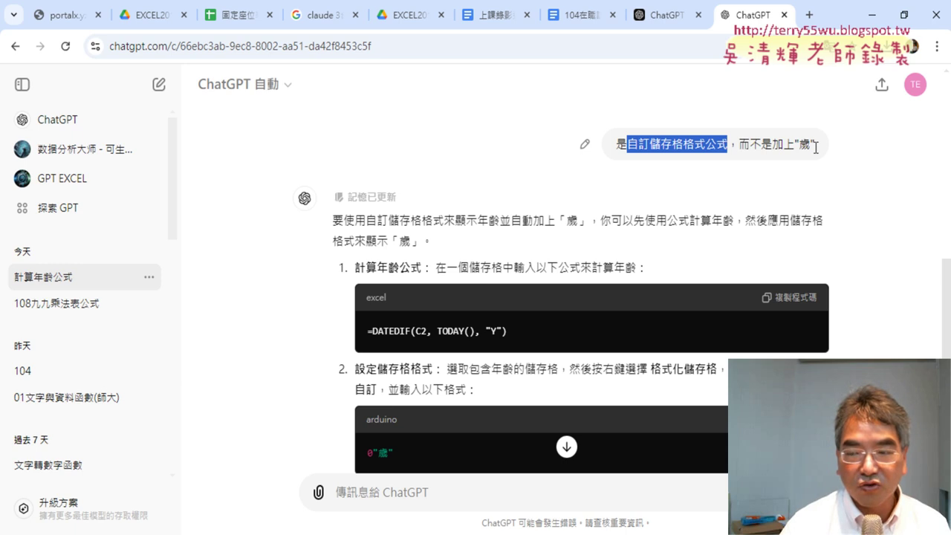
# Step: Copy the plain =DATEDIF(C2, TODAY(), "Y") formula from the custom-format answer
pyautogui.scroll(-1, 814, 173)
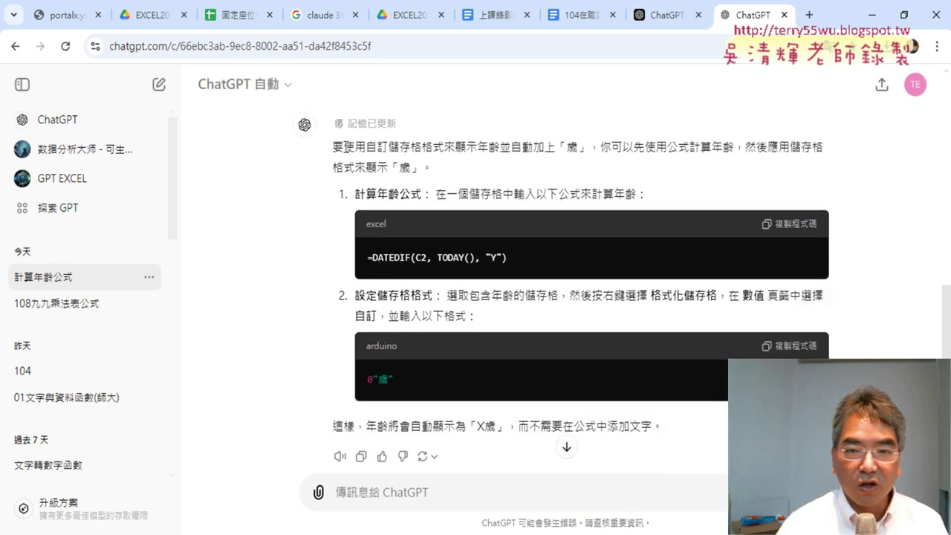
pyautogui.moveTo(366, 146); pyautogui.dragTo(443, 151)
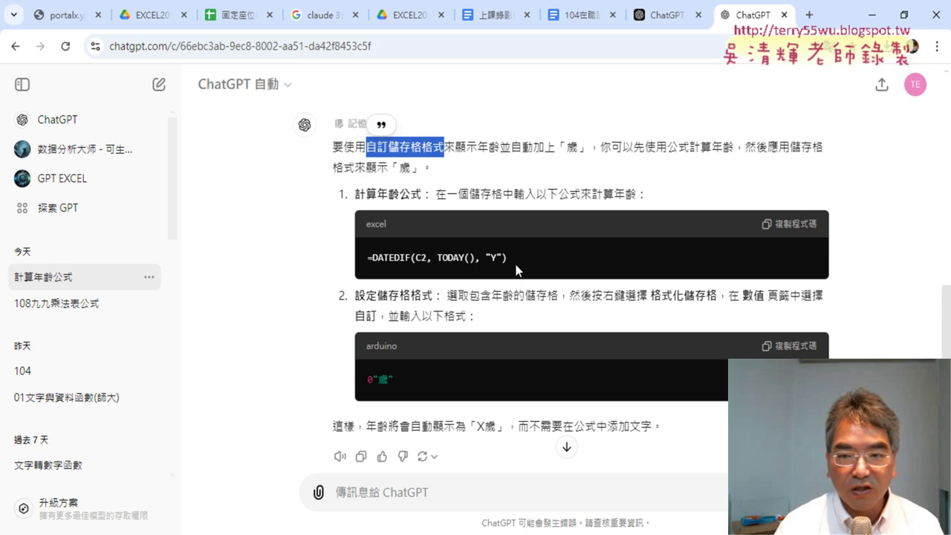
pyautogui.moveTo(511, 258); pyautogui.dragTo(367, 257)
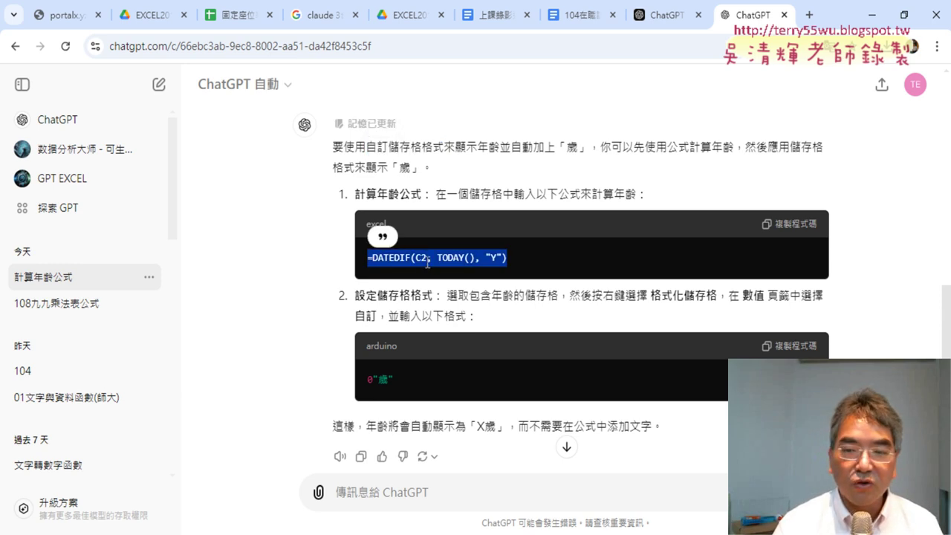
pyautogui.rightClick(477, 255)
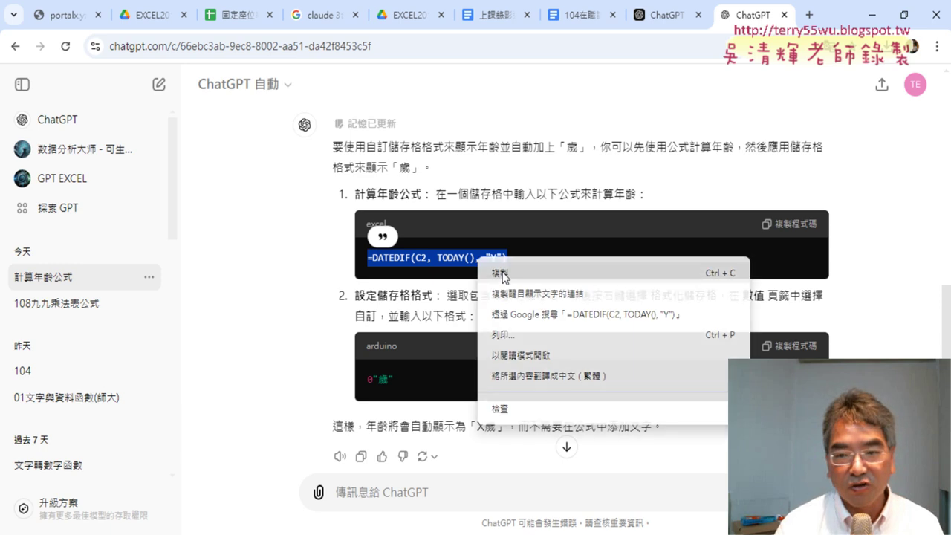
pyautogui.click(517, 273)
pyautogui.hotkey('alt', 'Tab')
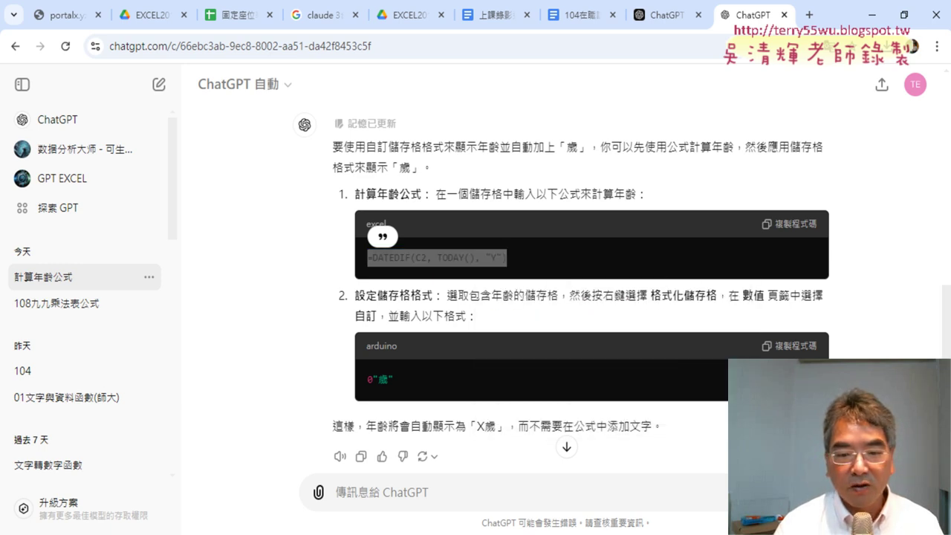
# Step: Replace D2's formula with =DATEDIF(C2, TODAY(), "Y") and fill it down column D
pyautogui.moveTo(340, 154); pyautogui.dragTo(149, 133)
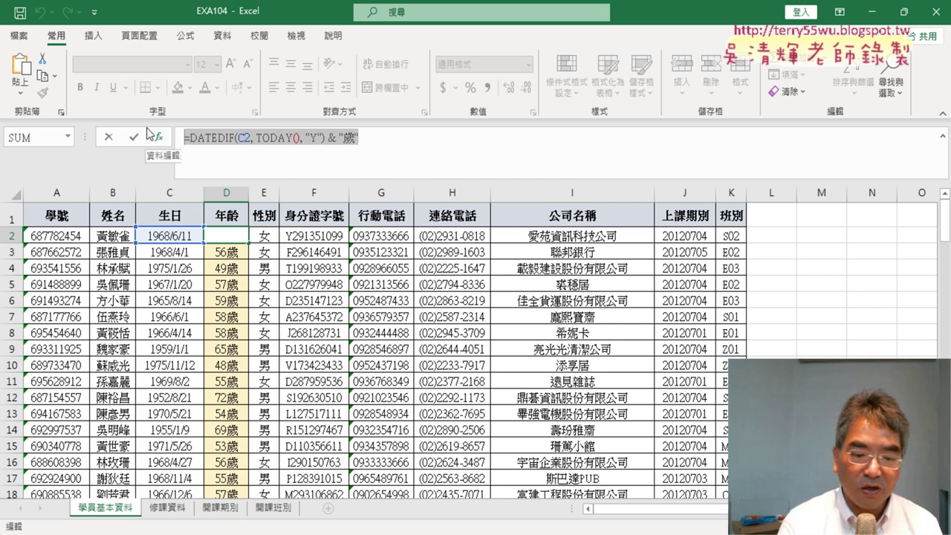
pyautogui.hotkey('ctrl', 'v')
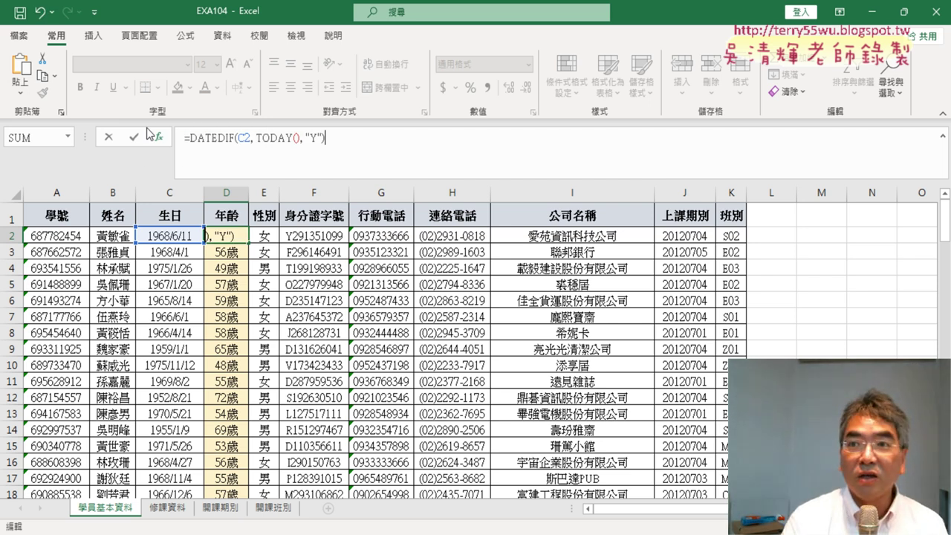
pyautogui.click(132, 137)
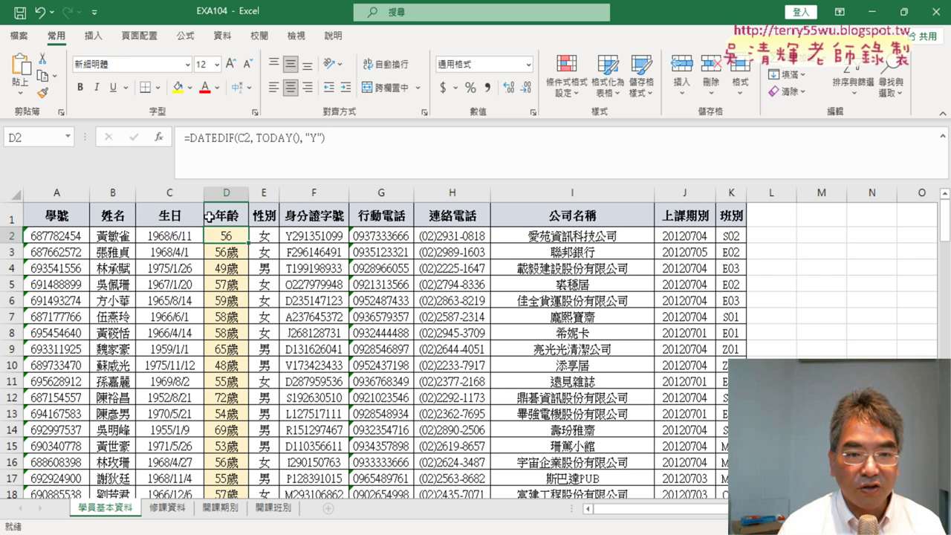
pyautogui.doubleClick(250, 243)
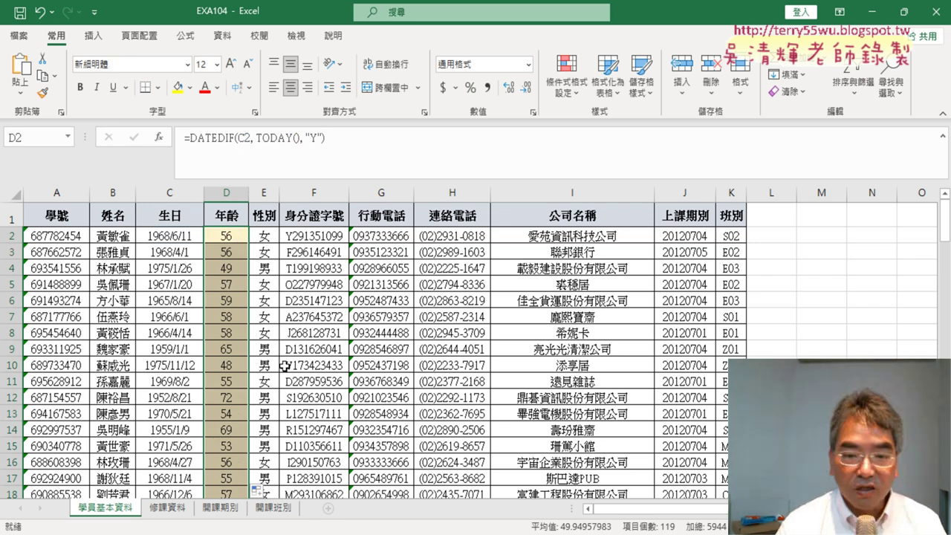
pyautogui.hotkey('alt', 'Tab')
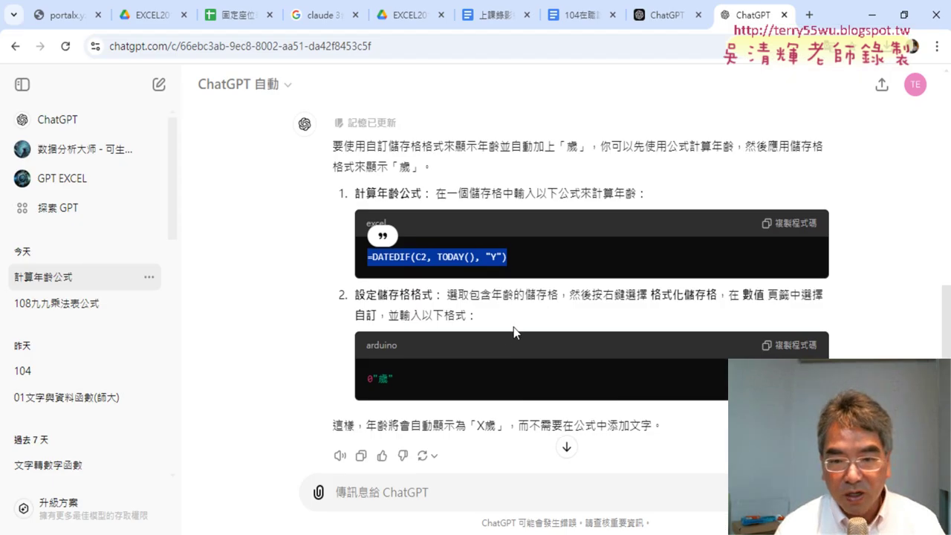
# Step: Copy the custom format code 0"歲" from the ChatGPT answer's second step
pyautogui.scroll(-2, 513, 327)
pyautogui.moveTo(356, 217); pyautogui.dragTo(559, 216)
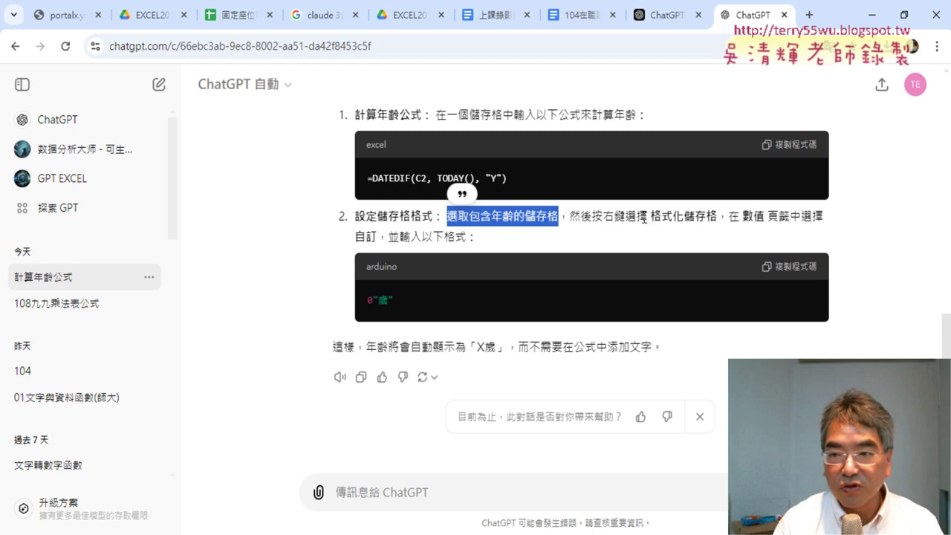
pyautogui.moveTo(650, 216); pyautogui.dragTo(719, 215)
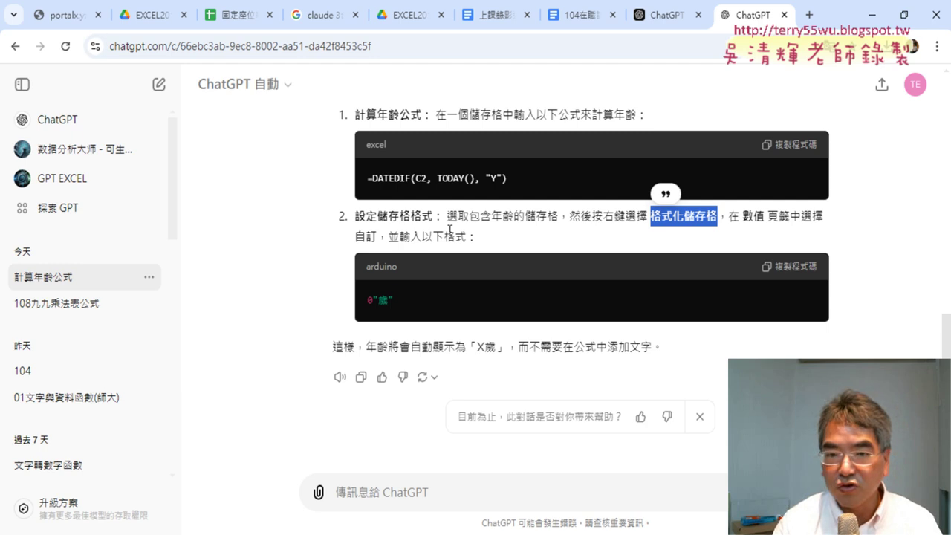
pyautogui.moveTo(398, 301); pyautogui.dragTo(366, 301)
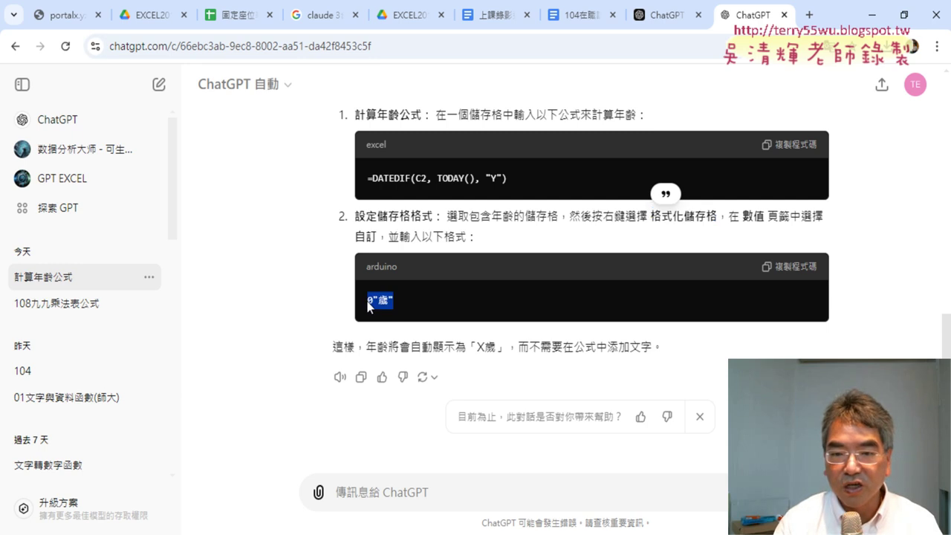
pyautogui.rightClick(386, 305)
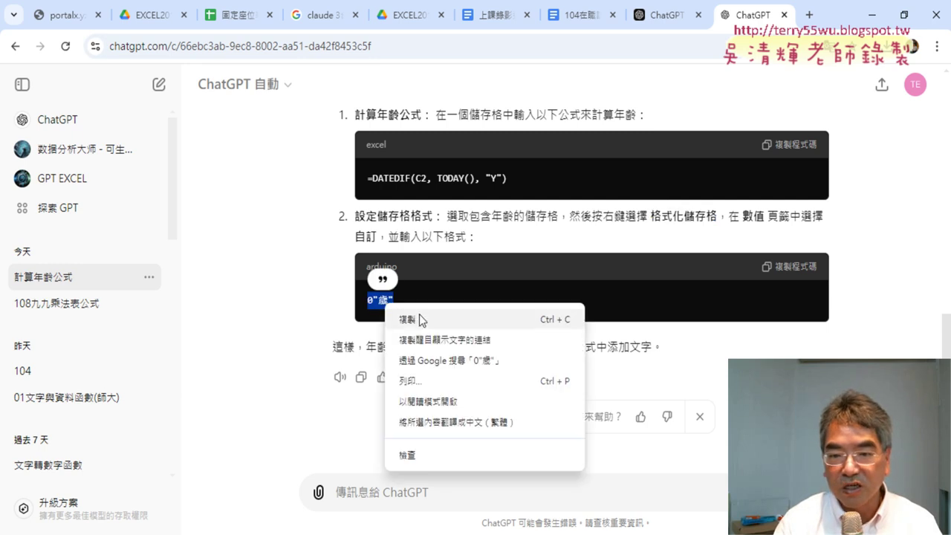
pyautogui.click(419, 314)
# Step: Check the age column in Excel, reread the 格式化儲存格 phrase in ChatGPT, then return to Excel
pyautogui.click(872, 17)
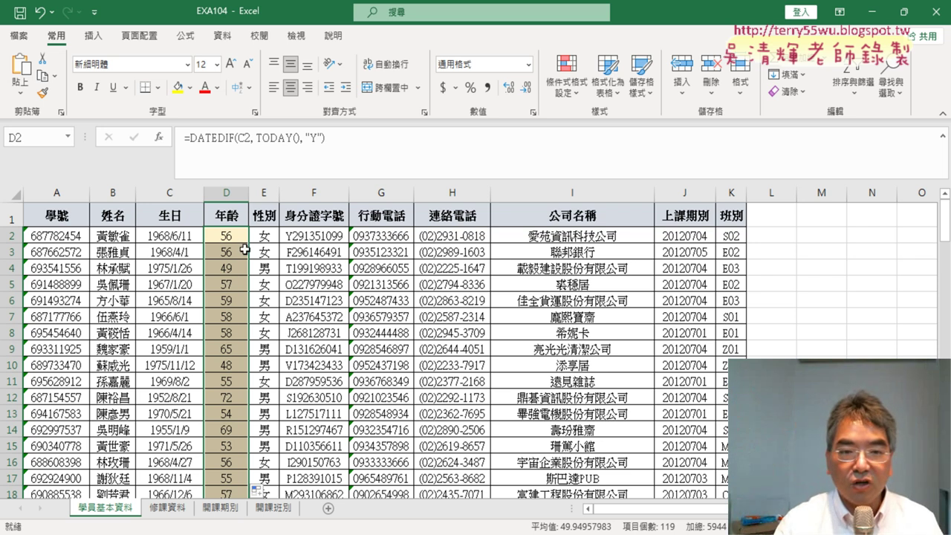
pyautogui.rightClick(227, 251)
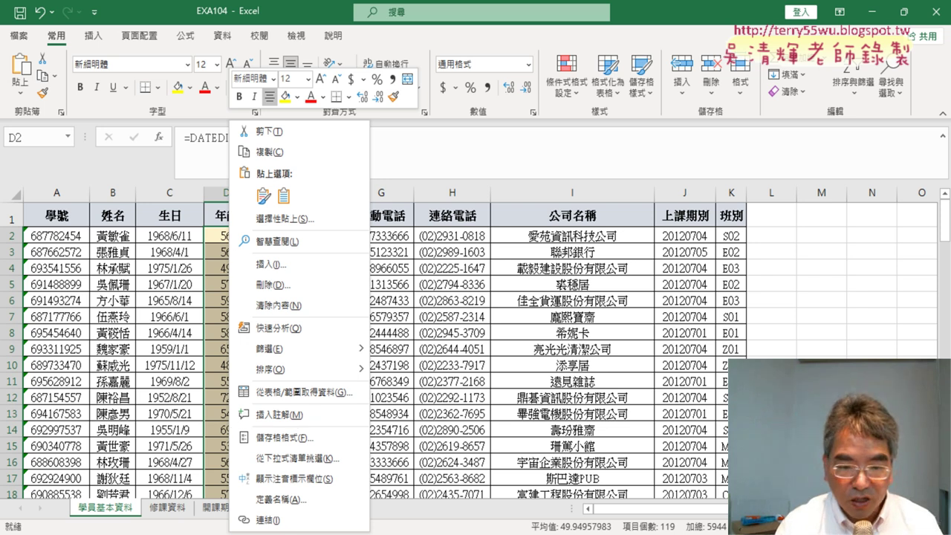
pyautogui.press('Escape')
pyautogui.hotkey('alt', 'Tab')
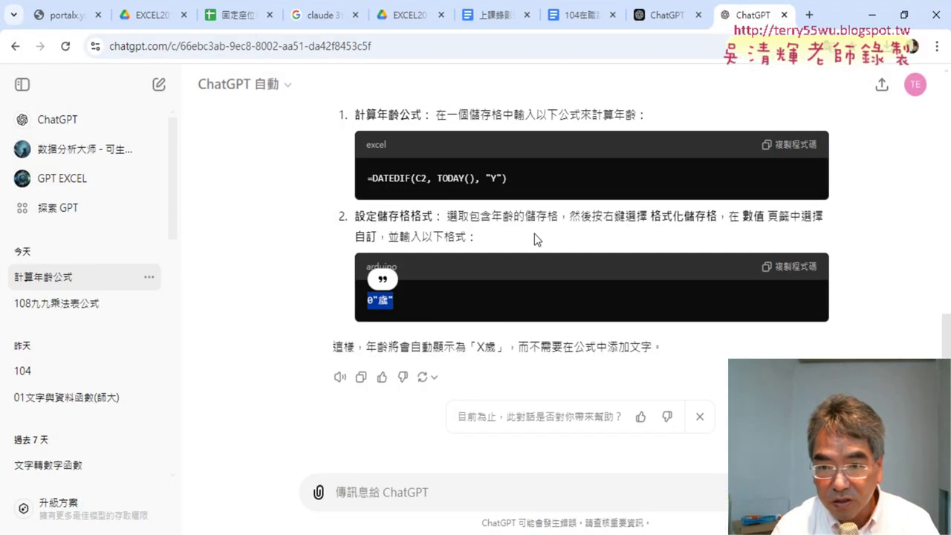
pyautogui.click(651, 217)
pyautogui.moveTo(651, 217); pyautogui.dragTo(718, 215)
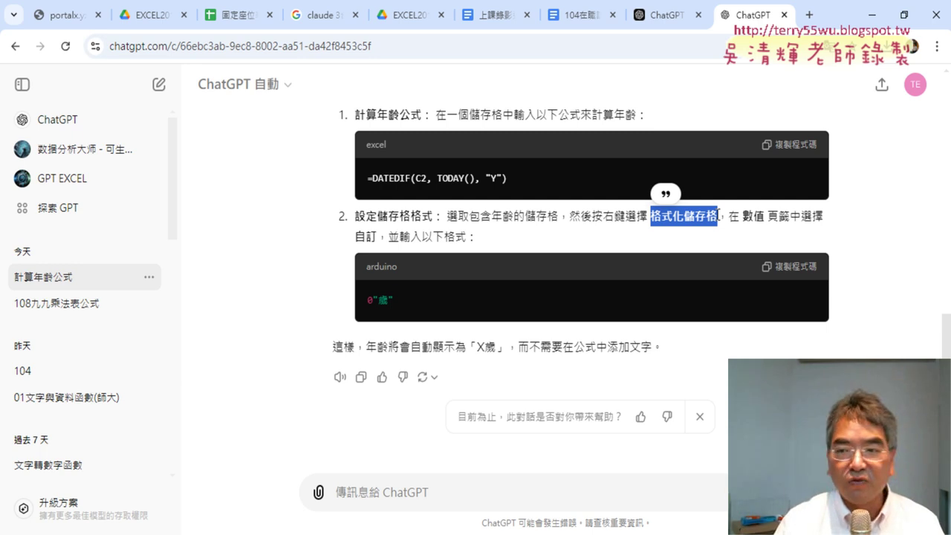
pyautogui.click(872, 14)
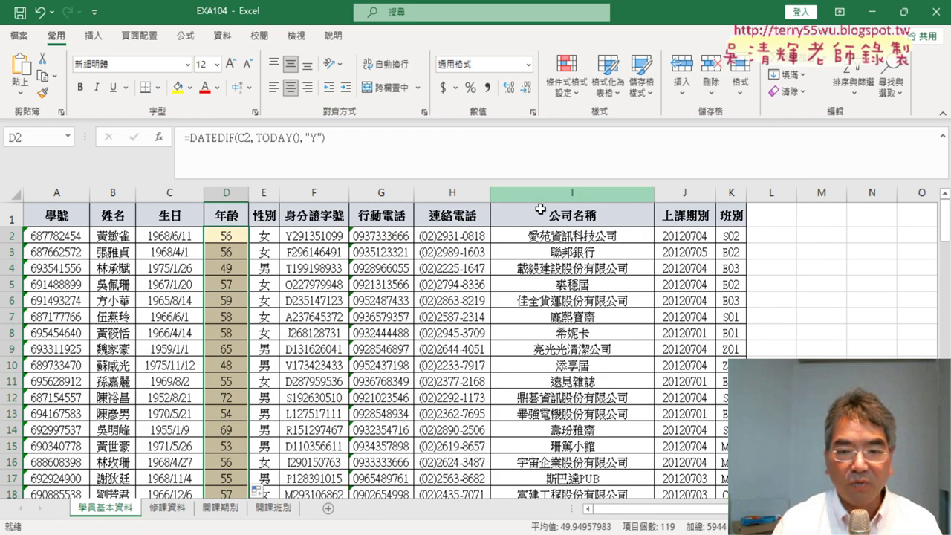
# Step: Give column D the 自訂 format 0"歲" in 儲存格格式 so ages read 56歲, 49歲, 72歲
pyautogui.rightClick(219, 258)
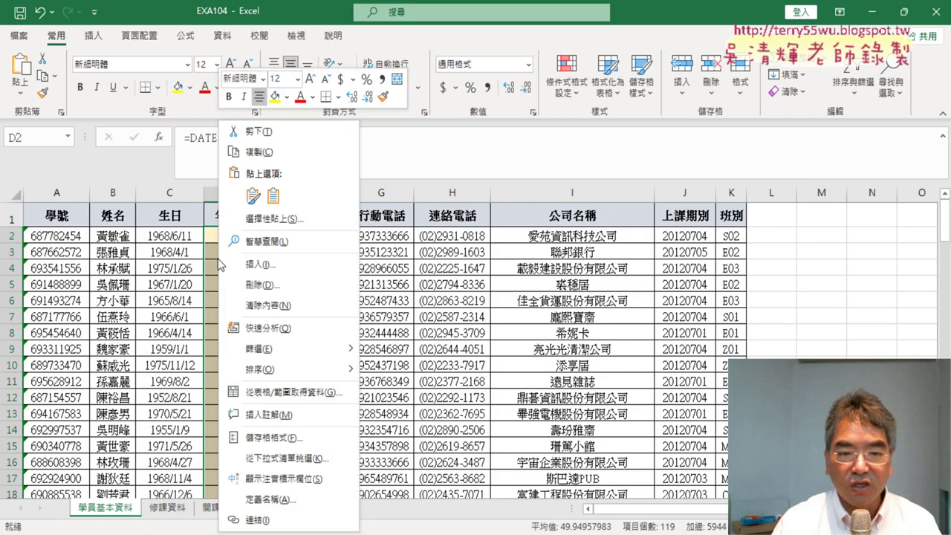
pyautogui.click(296, 438)
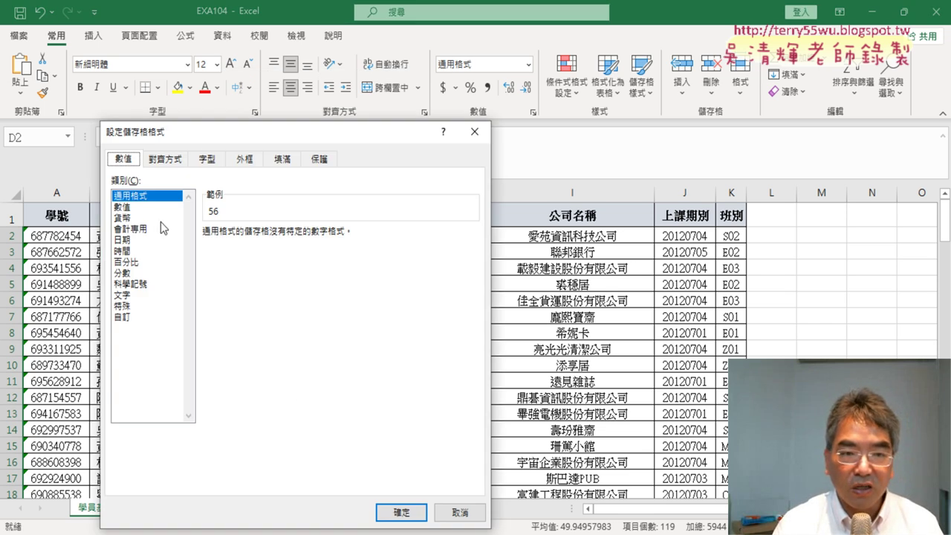
pyautogui.moveTo(232, 138); pyautogui.dragTo(464, 91)
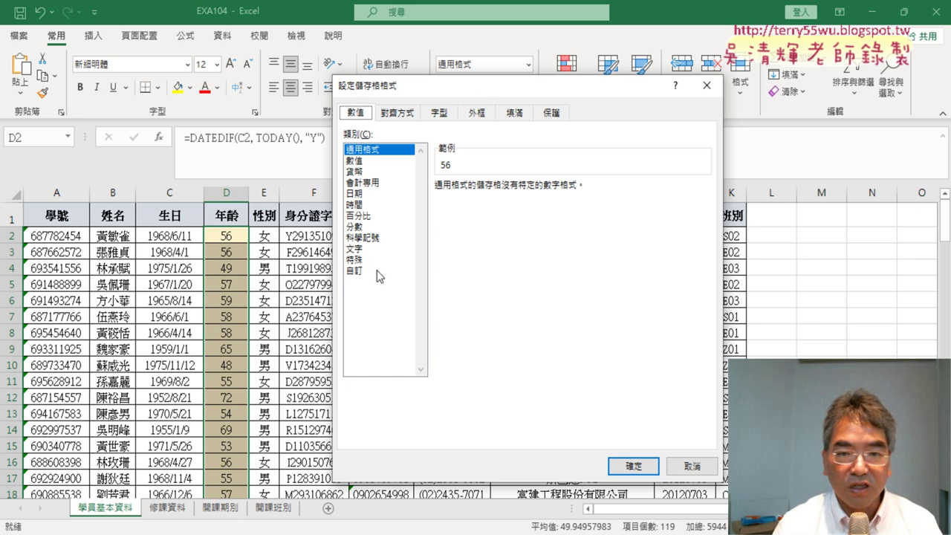
pyautogui.click(355, 271)
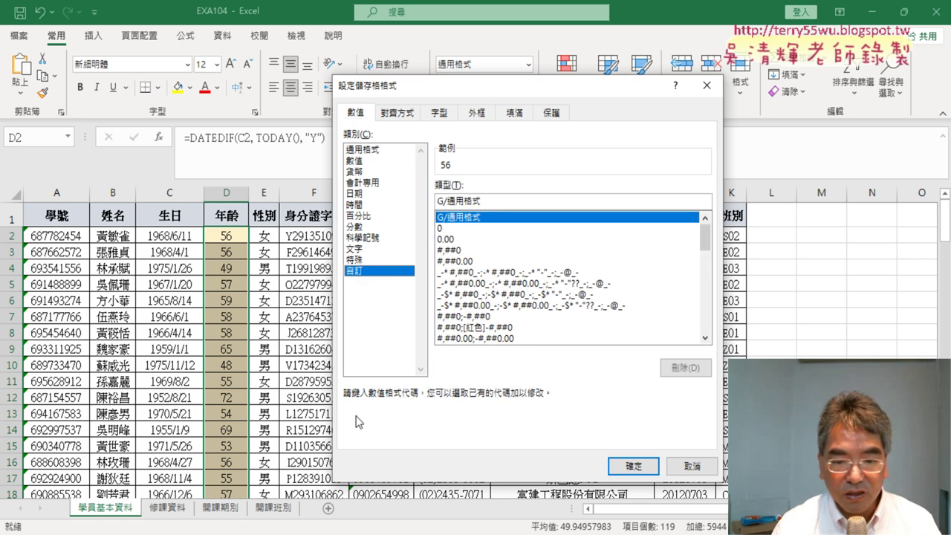
pyautogui.hotkey('alt', 'Tab')
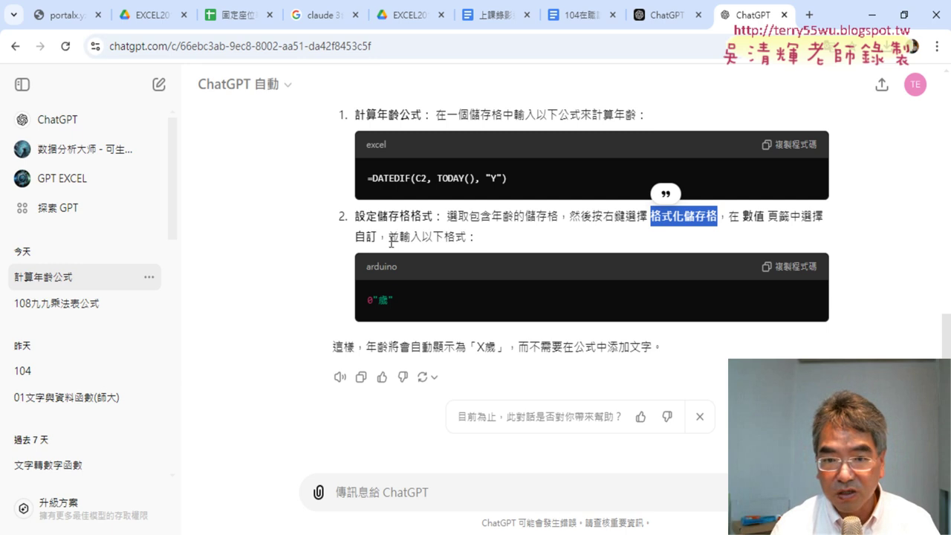
pyautogui.click(875, 18)
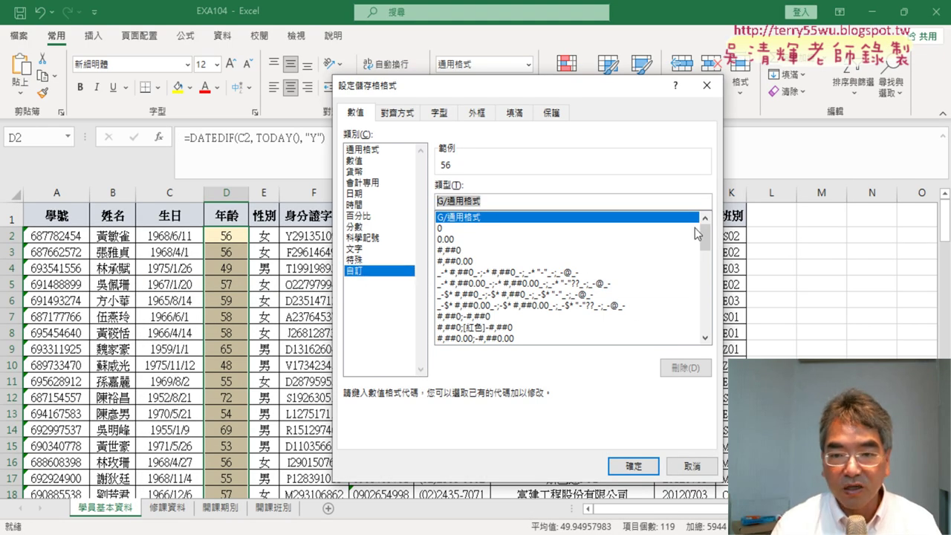
pyautogui.write('0"歲"')
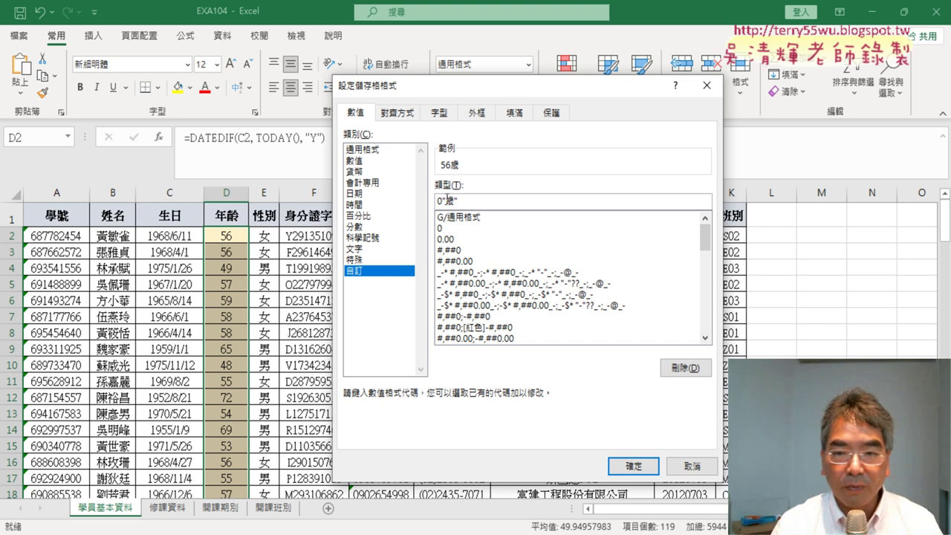
pyautogui.moveTo(464, 200); pyautogui.dragTo(445, 201)
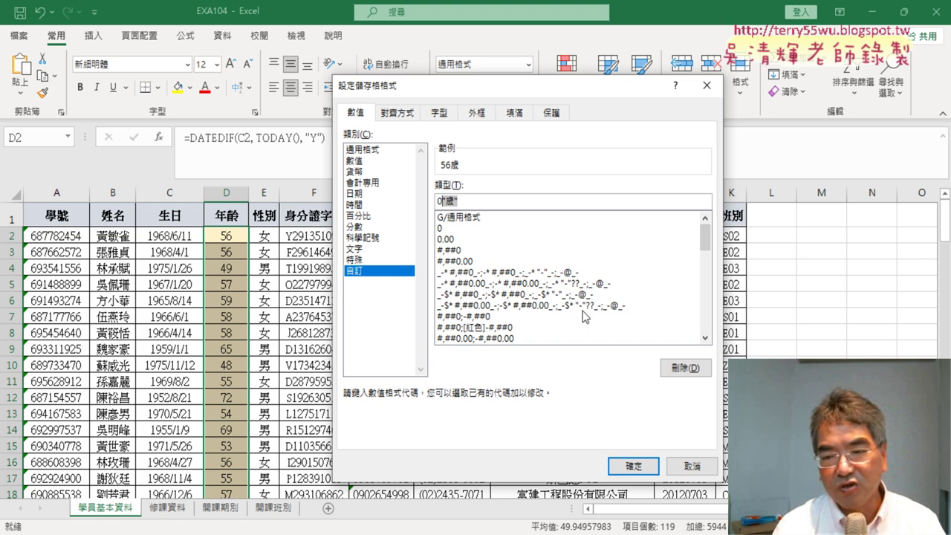
pyautogui.click(631, 466)
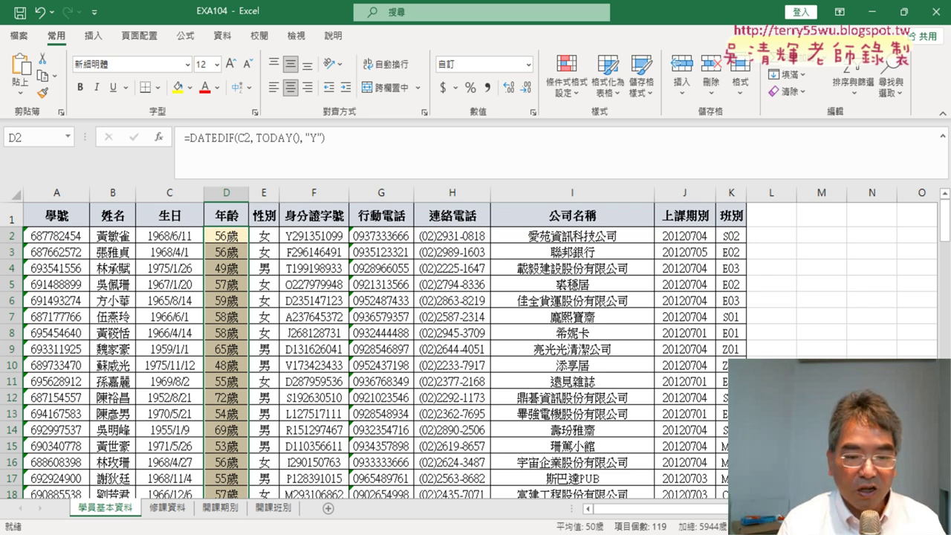
# Step: Reread the ChatGPT follow-up asking for a custom cell format, then bring up the 104在職訓練班 notes
pyautogui.click(350, 505)
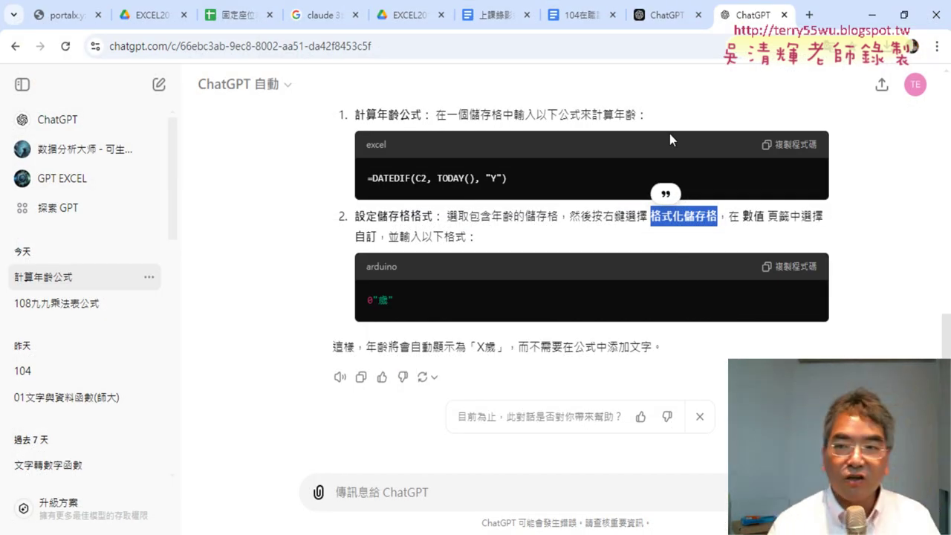
pyautogui.scroll(3, 861, 178)
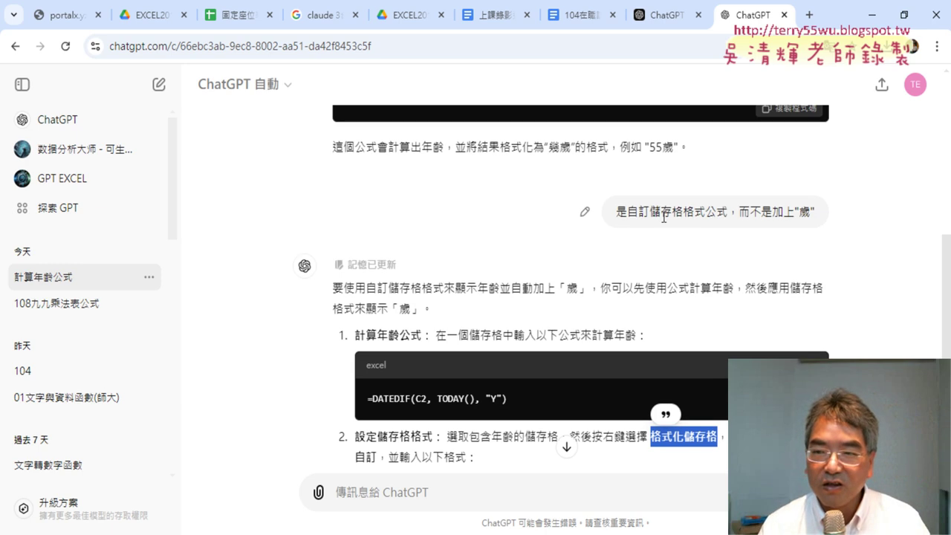
pyautogui.moveTo(616, 212); pyautogui.dragTo(726, 212)
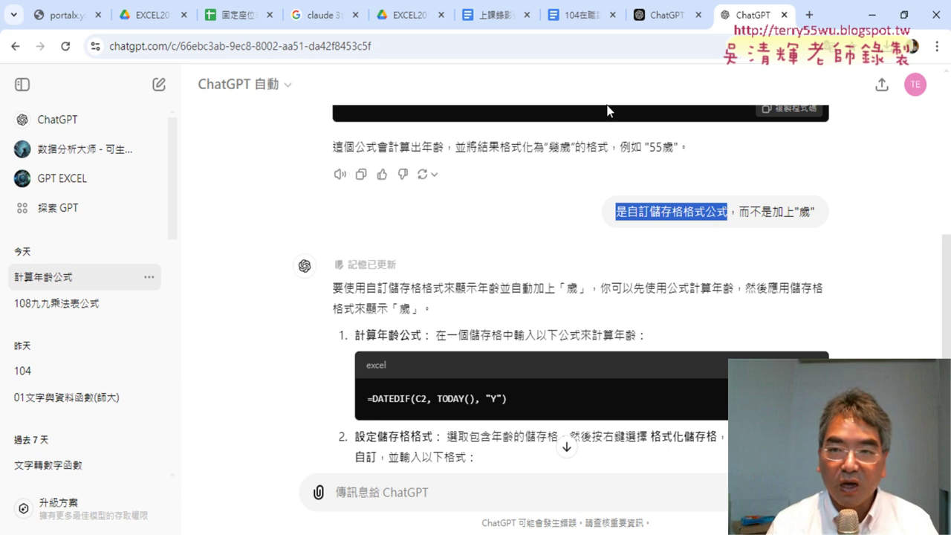
pyautogui.click(576, 15)
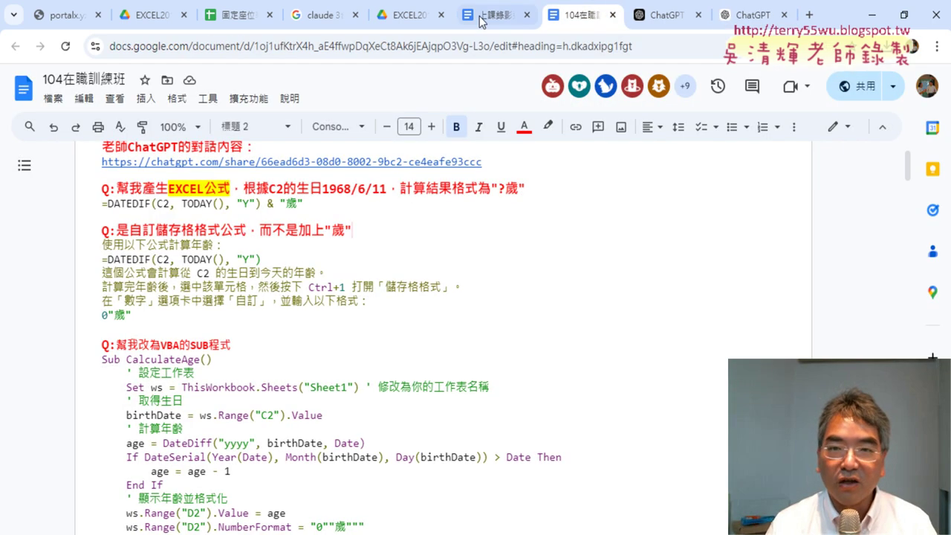
# Step: Open 104在職訓練班 from the _雲端白板 Drive folder and follow its shared chatgpt.com link
pyautogui.click(401, 16)
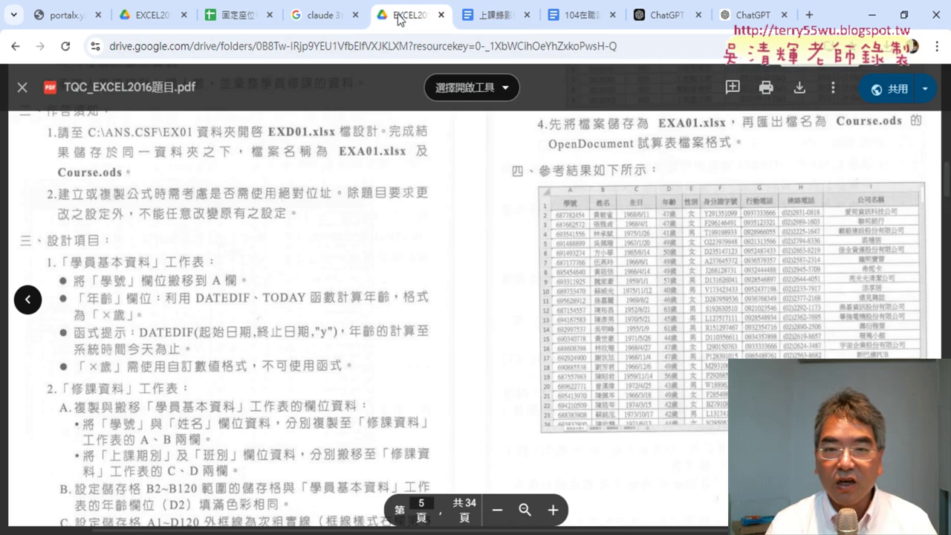
pyautogui.click(23, 87)
pyautogui.doubleClick(283, 239)
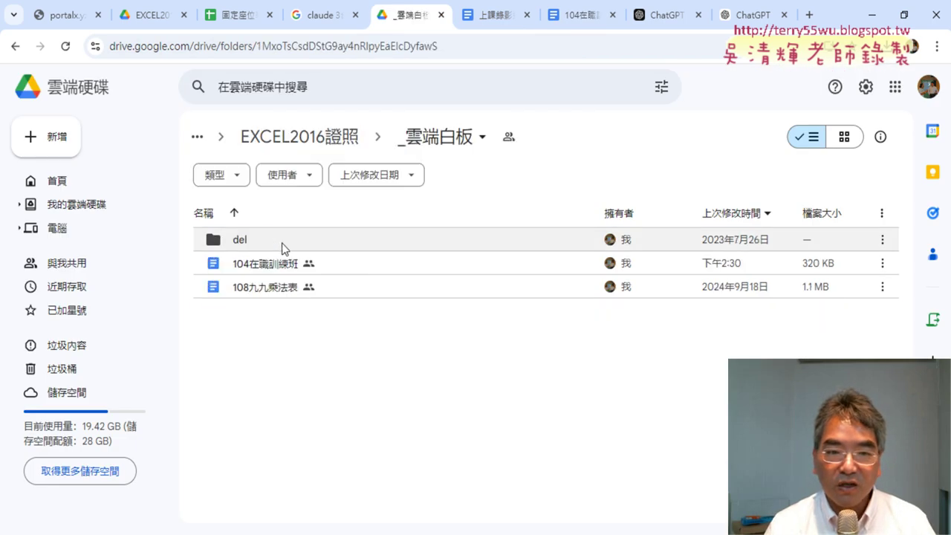
pyautogui.click(274, 265)
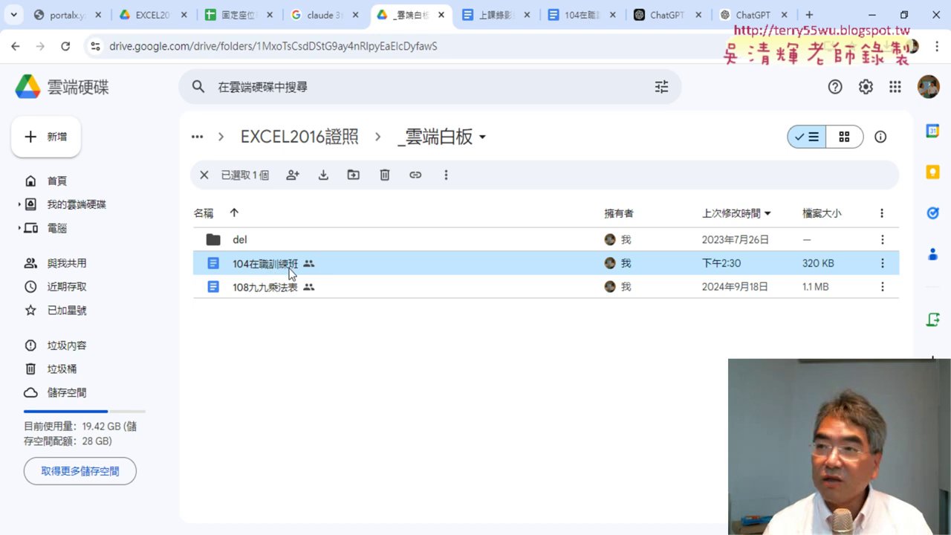
pyautogui.doubleClick(290, 271)
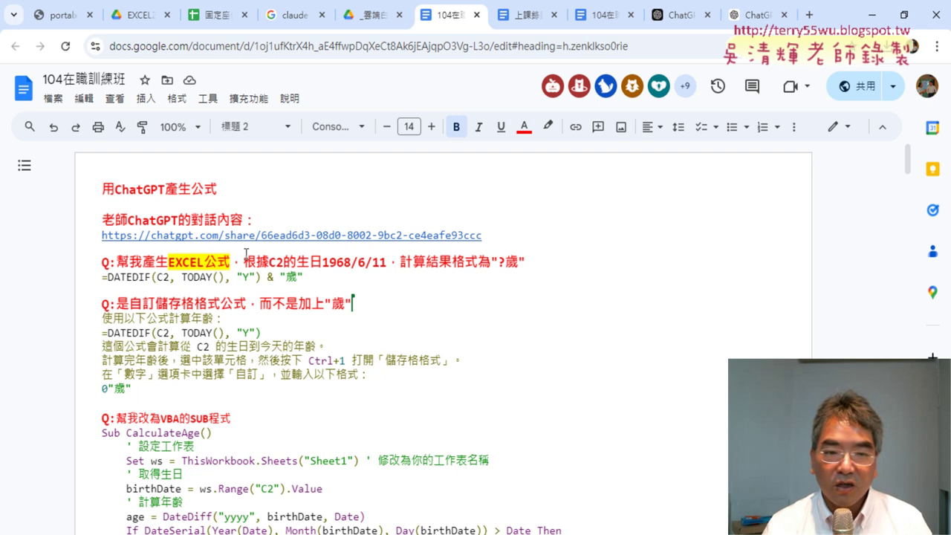
pyautogui.click(340, 239)
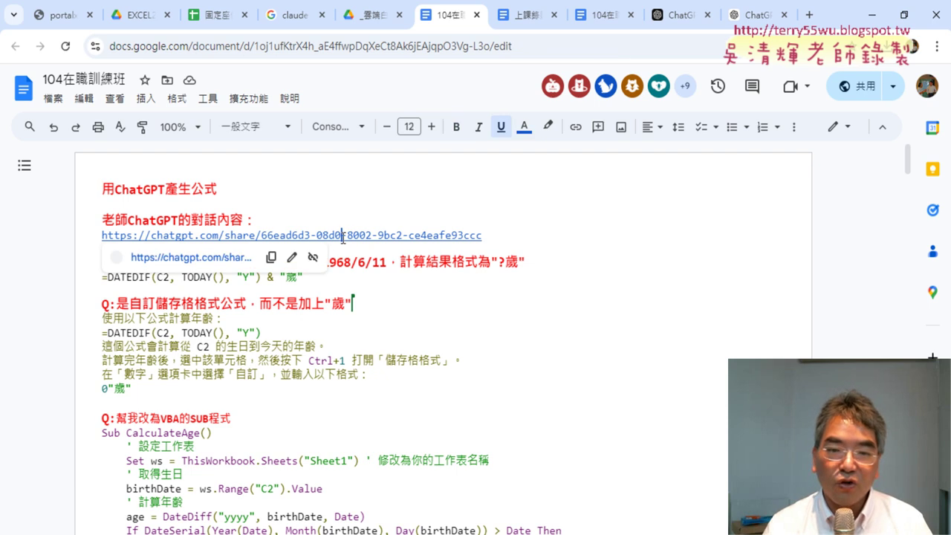
pyautogui.click(215, 256)
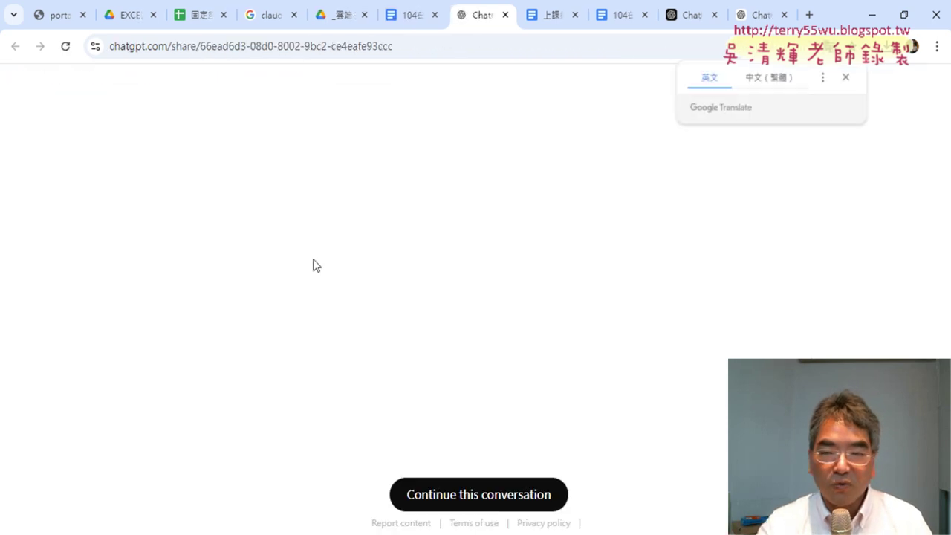
# Step: Review the shared question, answer and 0"歲" code in ChatGPT, then return to the EXA104 workbook
pyautogui.scroll(-4, 313, 265)
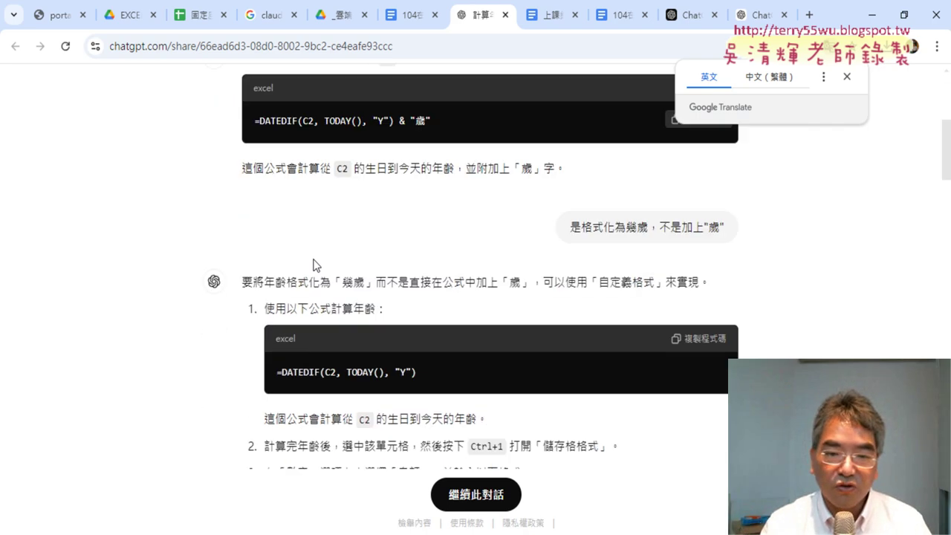
pyautogui.scroll(-2, 314, 267)
pyautogui.scroll(-2, 314, 267)
pyautogui.scroll(2, 476, 119)
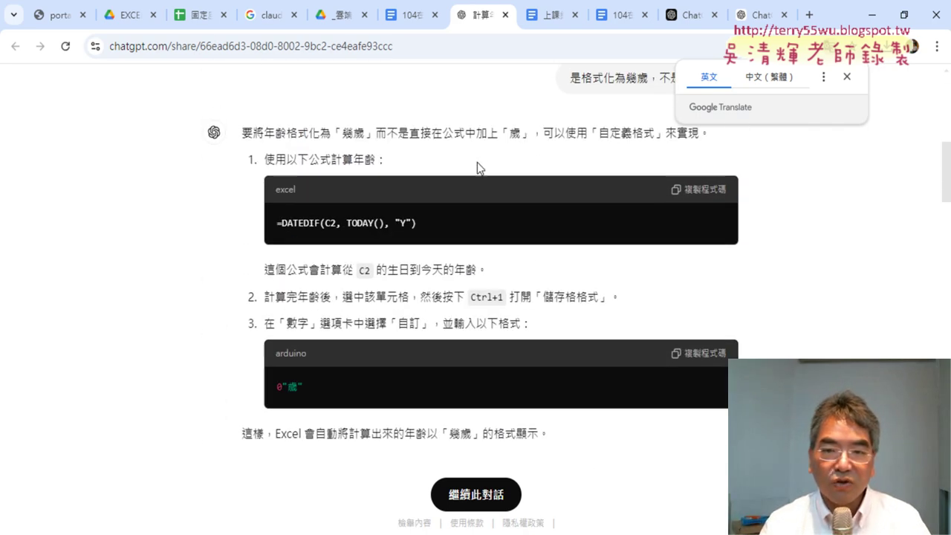
pyautogui.scroll(1, 593, 290)
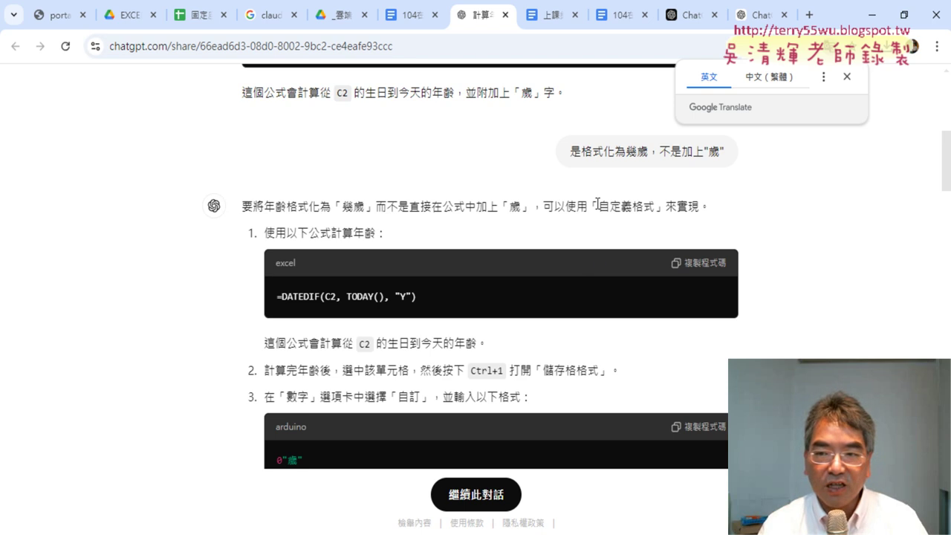
pyautogui.moveTo(570, 151); pyautogui.dragTo(740, 151)
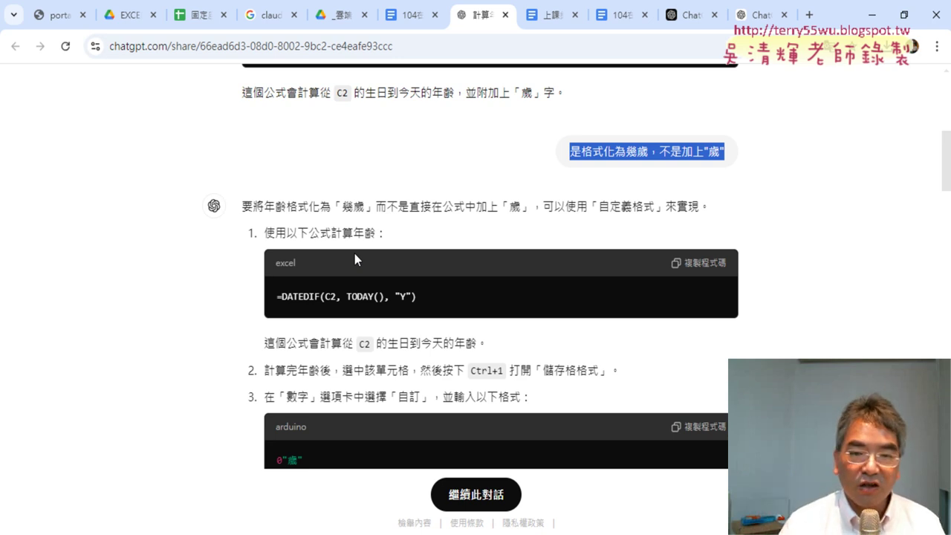
pyautogui.moveTo(242, 206); pyautogui.dragTo(713, 212)
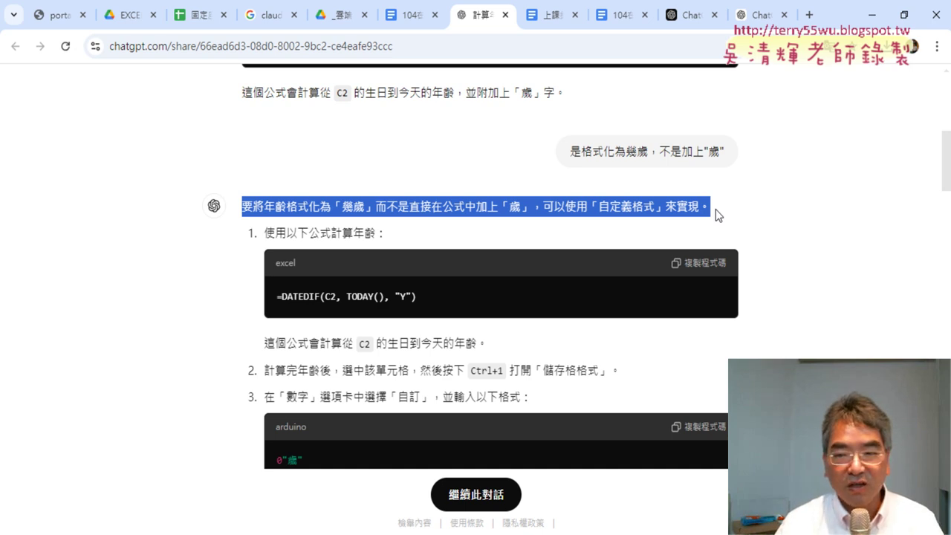
pyautogui.scroll(-2, 717, 215)
pyautogui.moveTo(335, 319); pyautogui.dragTo(275, 316)
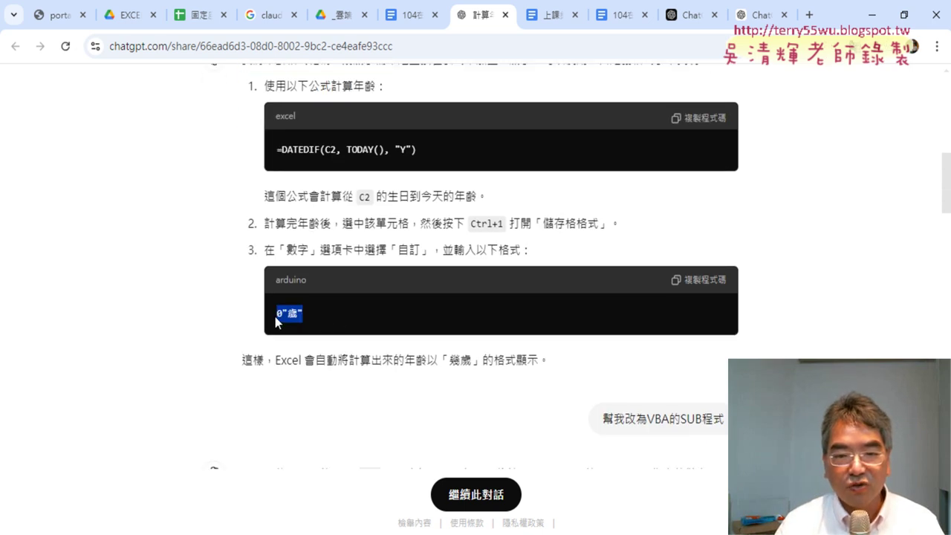
pyautogui.click(336, 532)
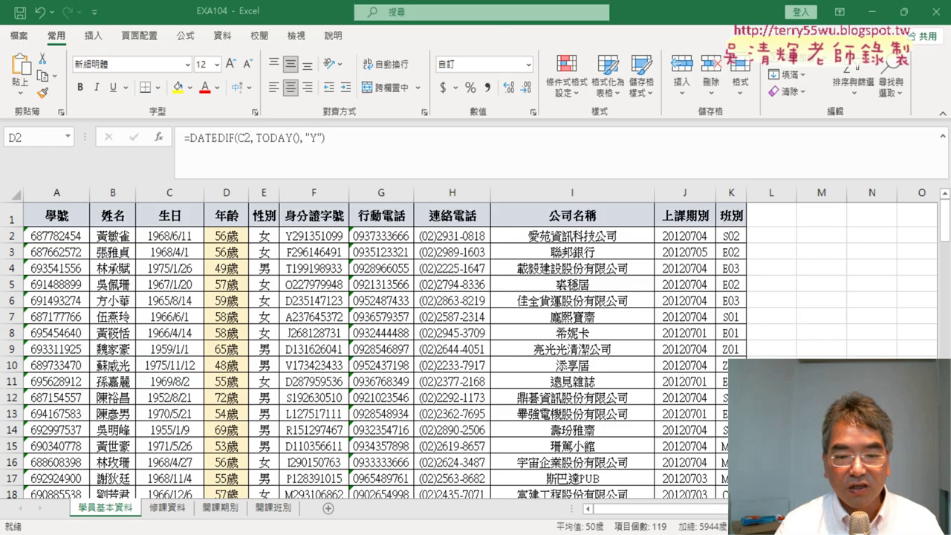
# Step: Open Format Cells for the age cells, choose Custom, and start retyping the Type code as 0"歲"
pyautogui.rightClick(227, 235)
pyautogui.click(297, 438)
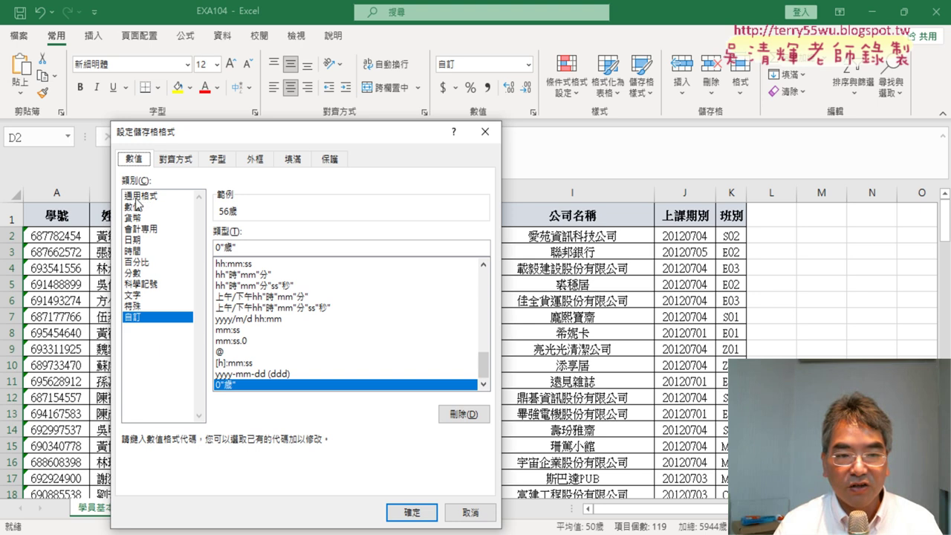
pyautogui.click(137, 208)
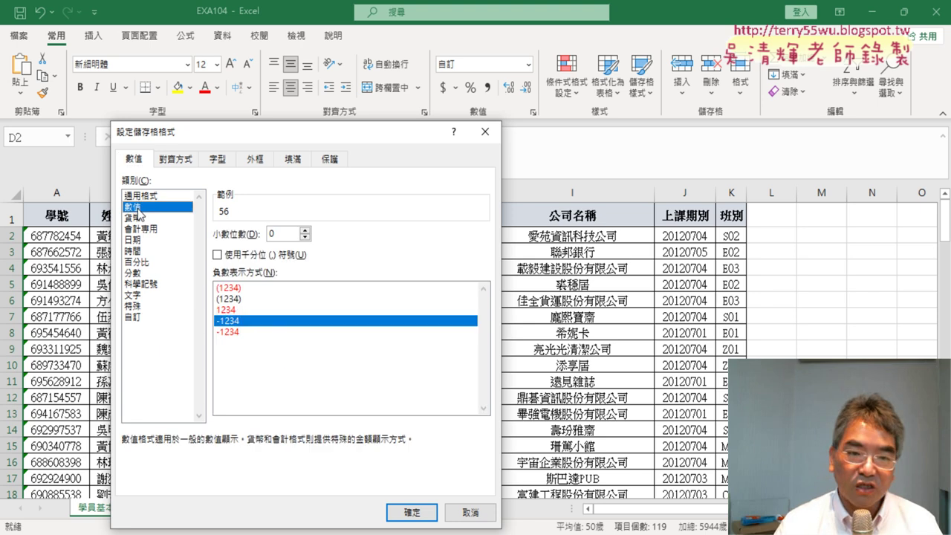
pyautogui.click(139, 320)
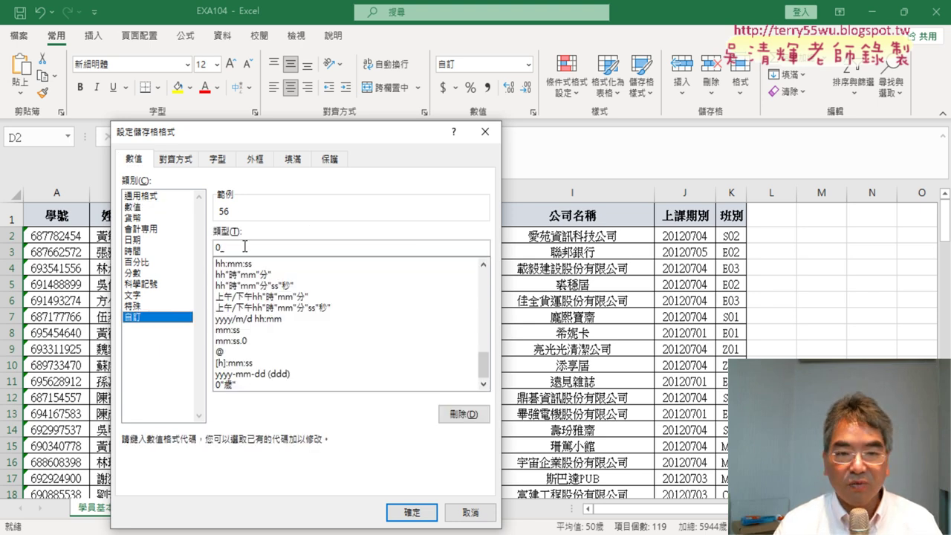
pyautogui.moveTo(244, 246); pyautogui.dragTo(202, 250)
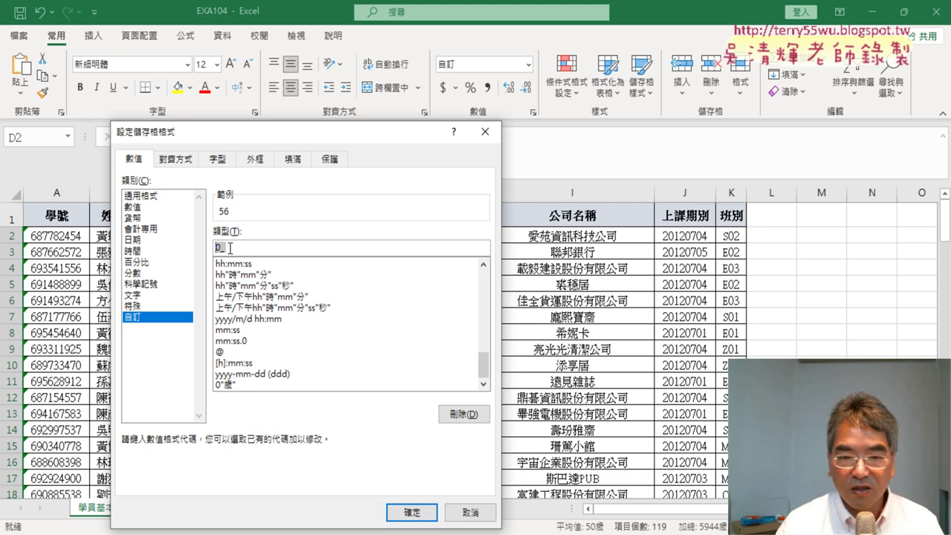
pyautogui.write('0"')
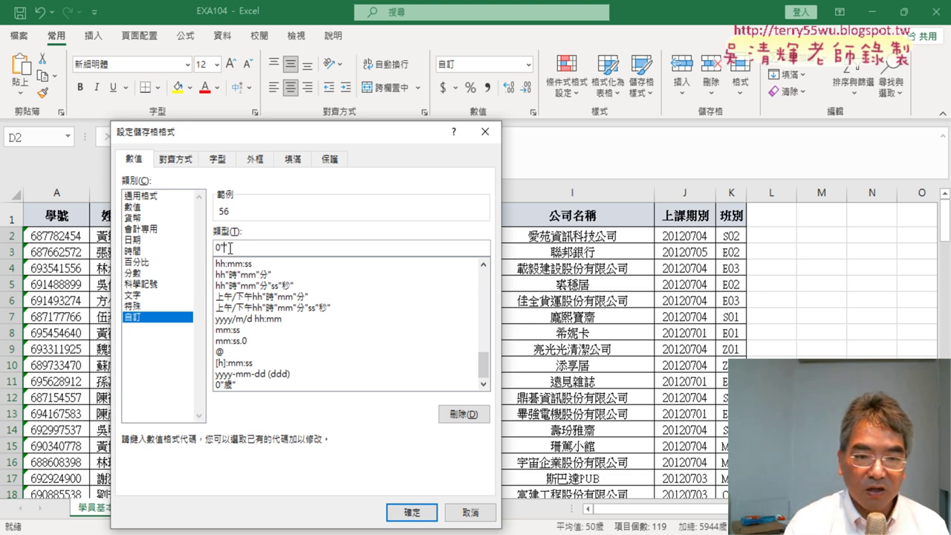
pyautogui.write('"')
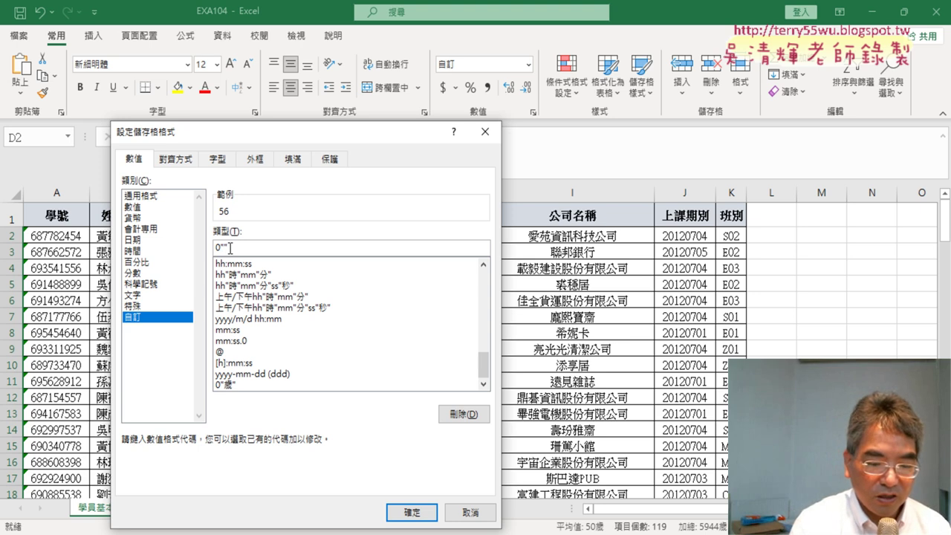
pyautogui.press('Left')
pyautogui.write('s')
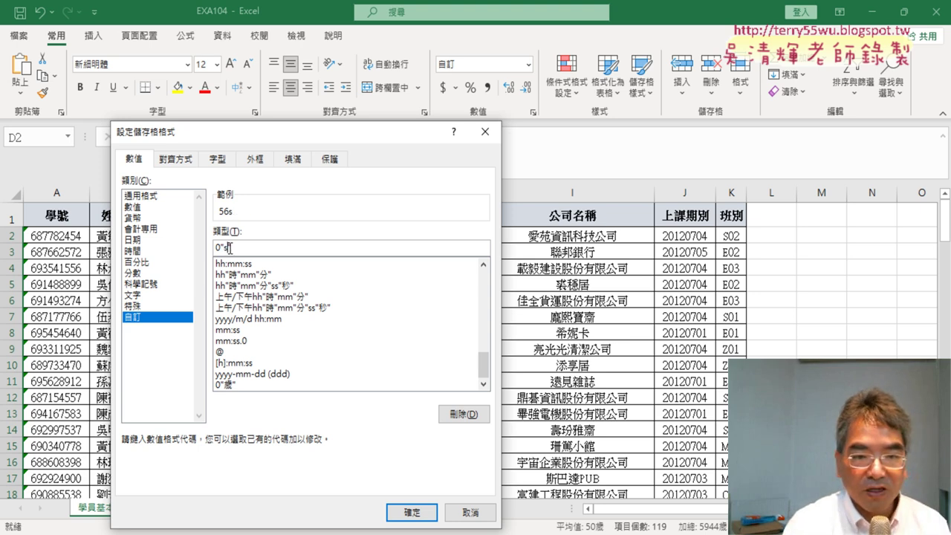
pyautogui.write('ㄨㄟ')
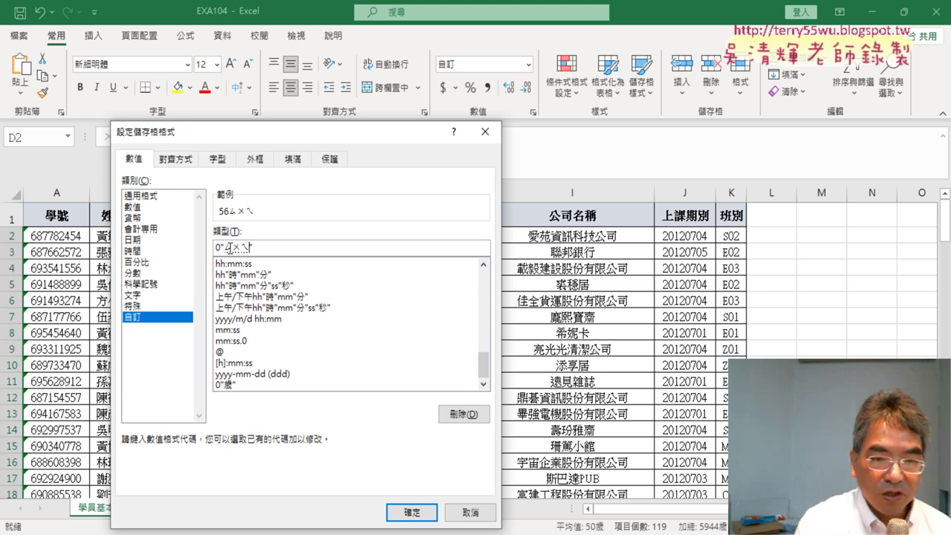
pyautogui.write('4')
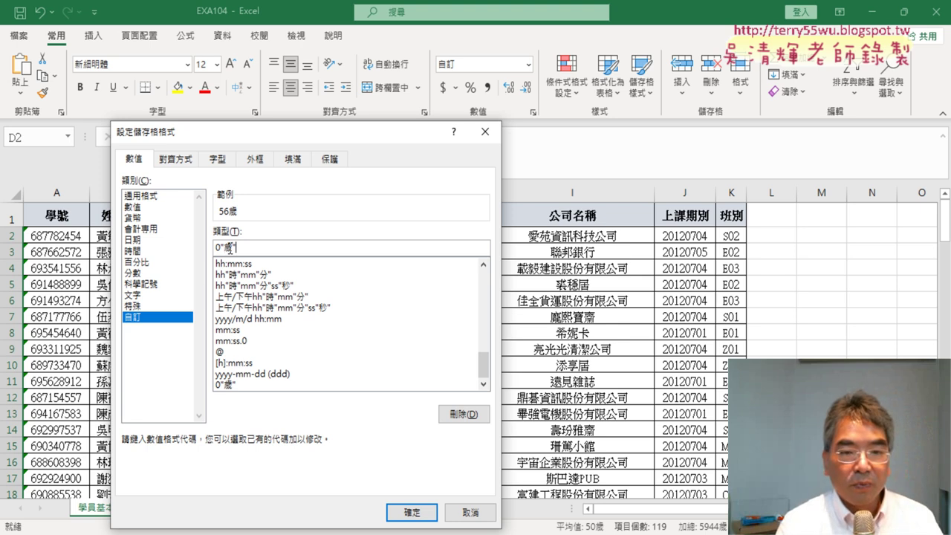